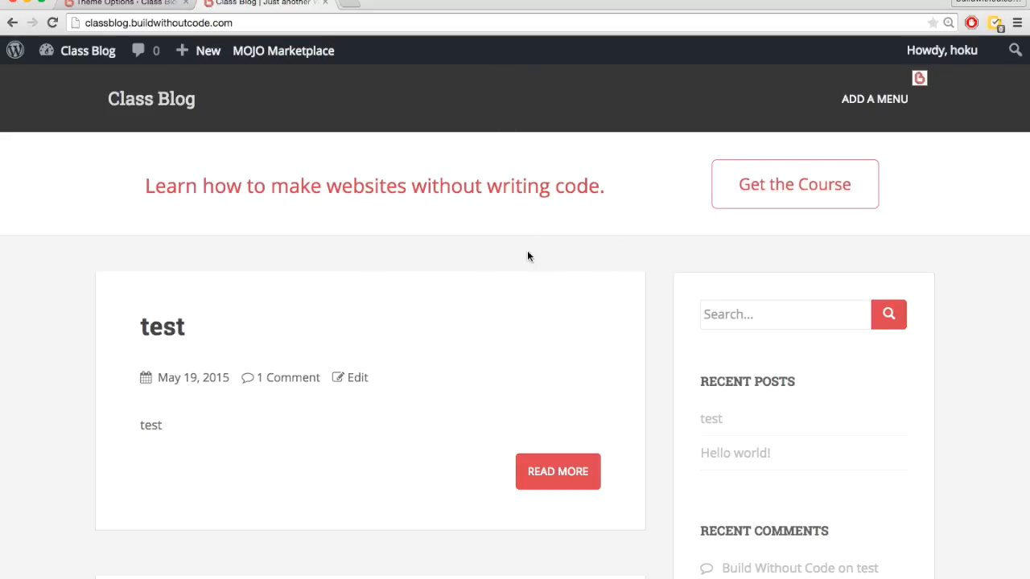
Step: Clear the theme's Call For Action text, button title and CFA button link, and save the options
{"action": "key", "text": "ctrl+shift+Tab"}
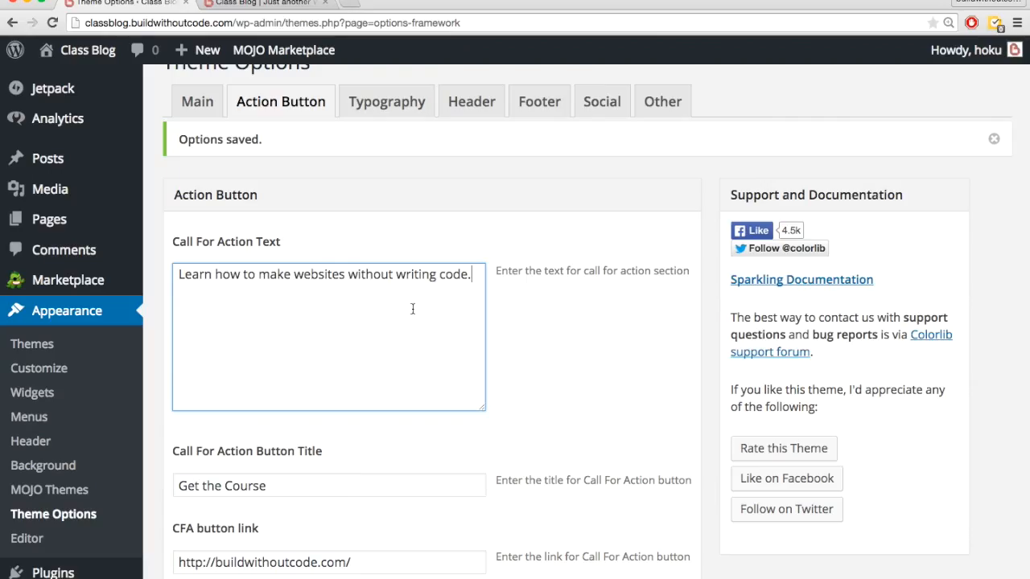
{"action": "triple_click", "coordinate": [377, 285]}
{"action": "key", "text": "BackSpace"}
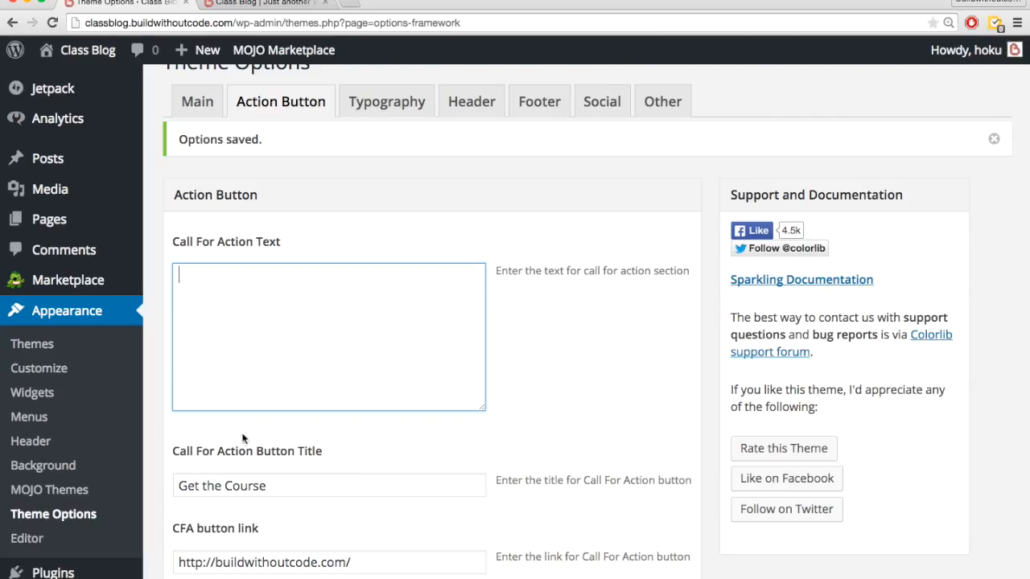
{"action": "double_click", "coordinate": [238, 486]}
{"action": "triple_click", "coordinate": [237, 485]}
{"action": "key", "text": "BackSpace"}
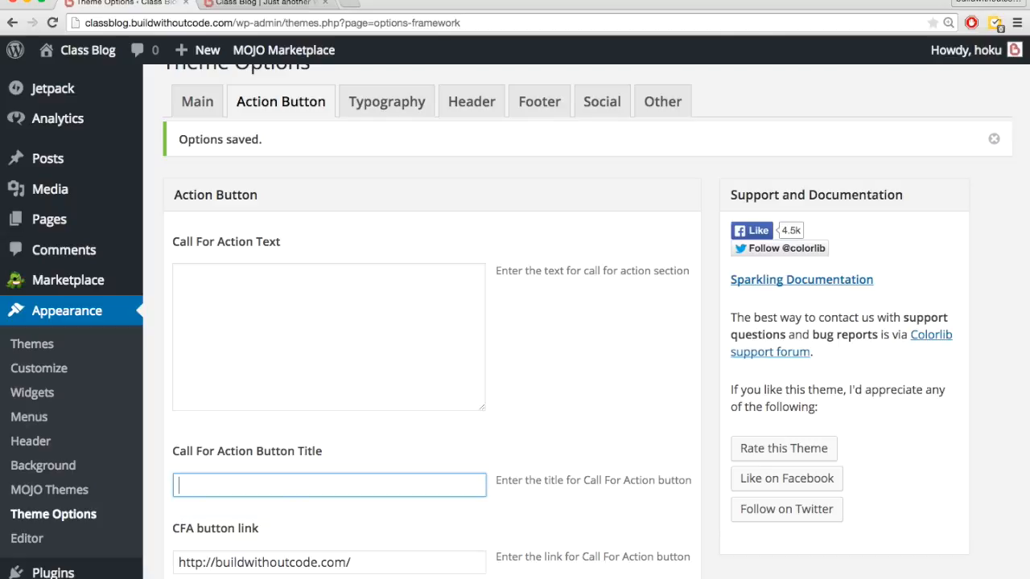
{"action": "left_click", "coordinate": [287, 563]}
{"action": "triple_click", "coordinate": [288, 563]}
{"action": "key", "text": "BackSpace"}
{"action": "scroll", "coordinate": [435, 362], "scroll_direction": "down", "scroll_amount": 10}
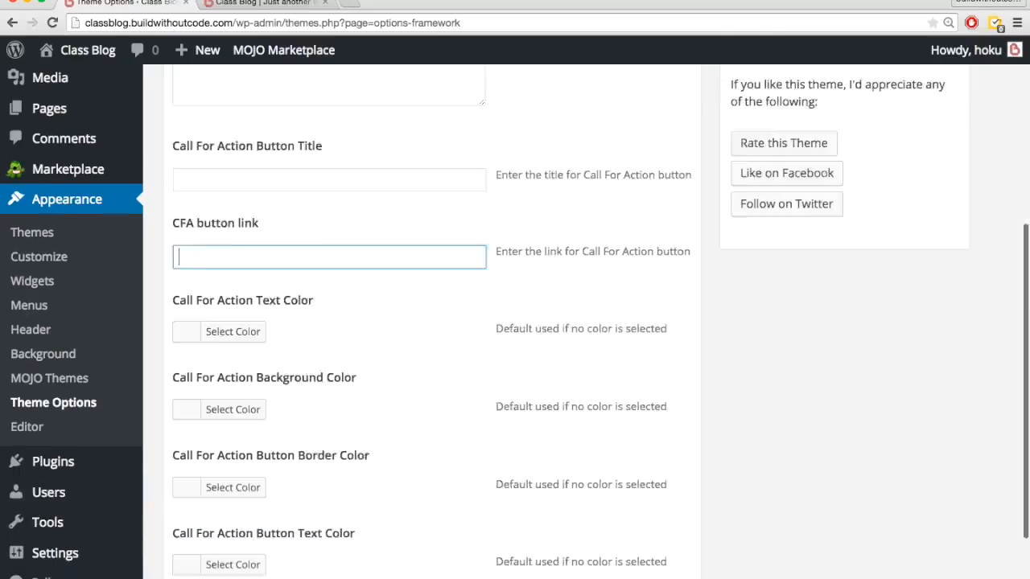
{"action": "left_click", "coordinate": [655, 513]}
Step: Reload the blog's front page to check the area below the header, and return to Theme Options
{"action": "scroll", "coordinate": [470, 259], "scroll_direction": "up", "scroll_amount": 4}
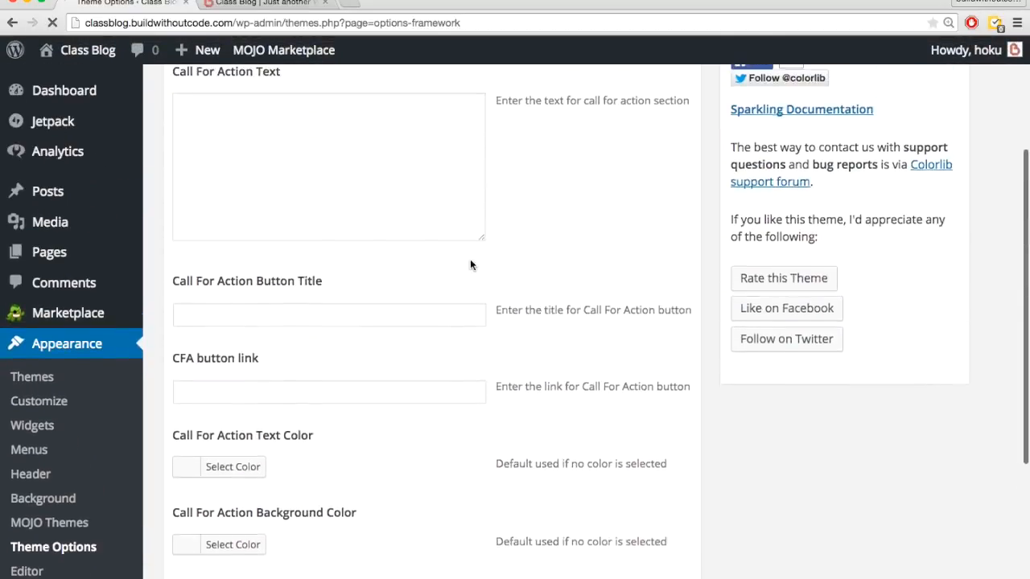
{"action": "key", "text": "ctrl+Tab"}
{"action": "key", "text": "super+r"}
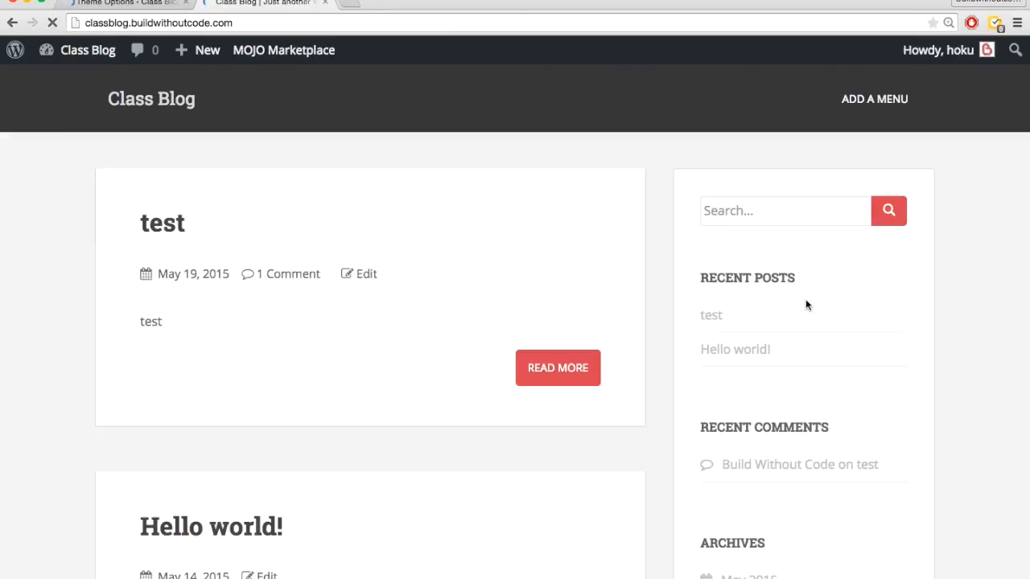
{"action": "key", "text": "ctrl+shift+Tab"}
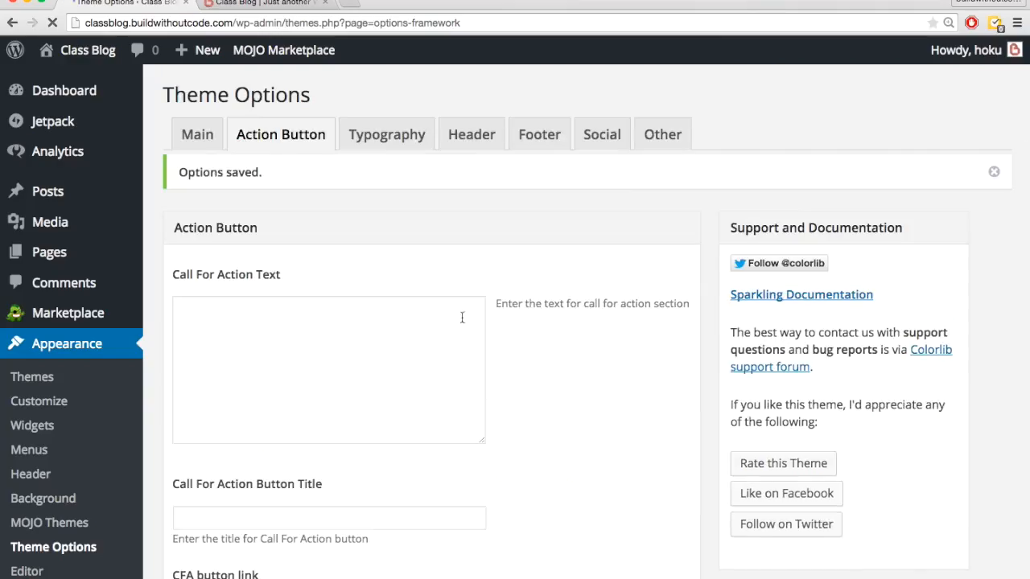
Step: Open the page for adding new plugins and search for "sumome"
{"action": "scroll", "coordinate": [95, 495], "scroll_direction": "down", "scroll_amount": 5}
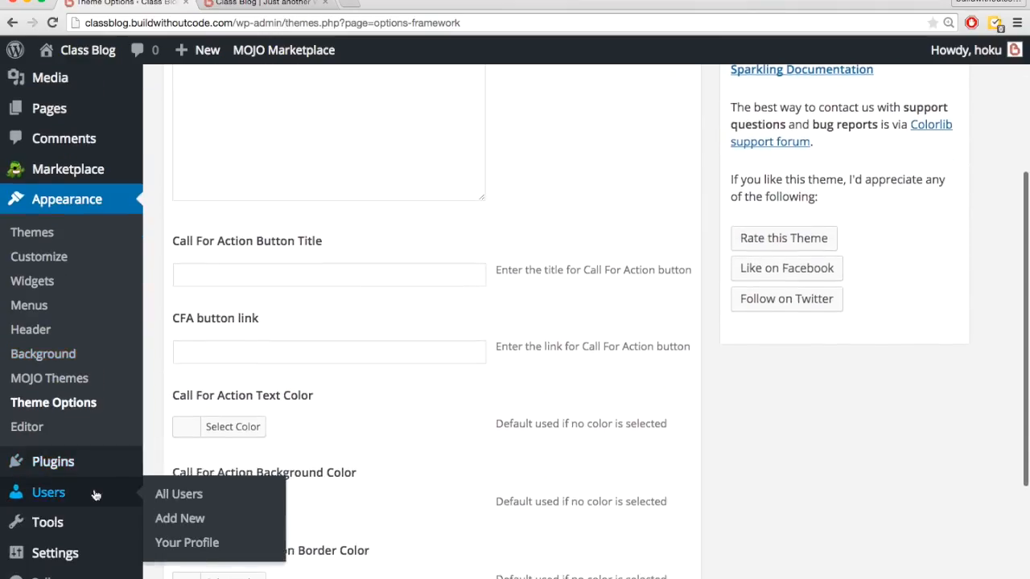
{"action": "mouse_move", "coordinate": [137, 460]}
{"action": "left_click", "coordinate": [169, 490]}
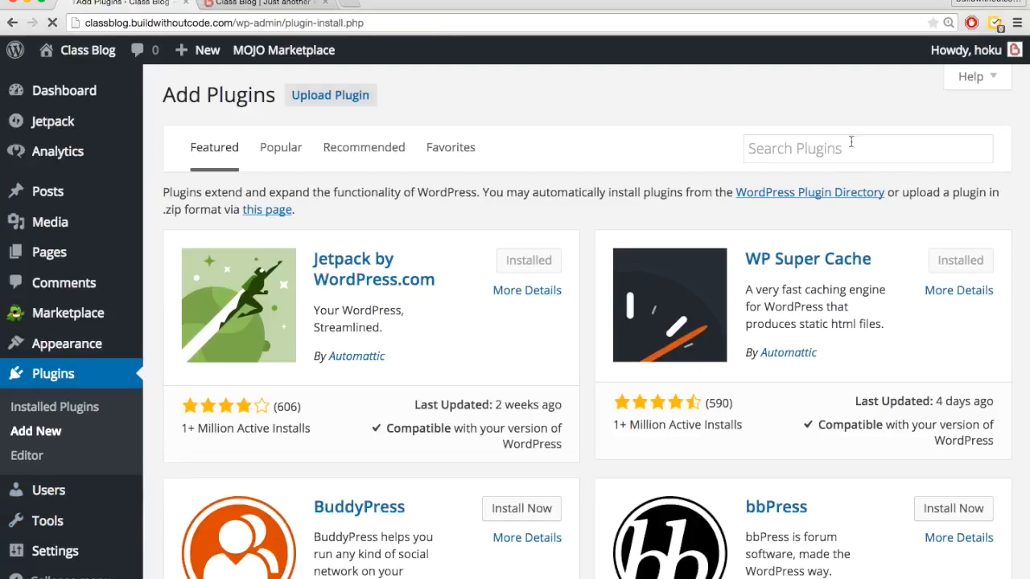
{"action": "left_click", "coordinate": [851, 146]}
{"action": "type", "text": "sumome"}
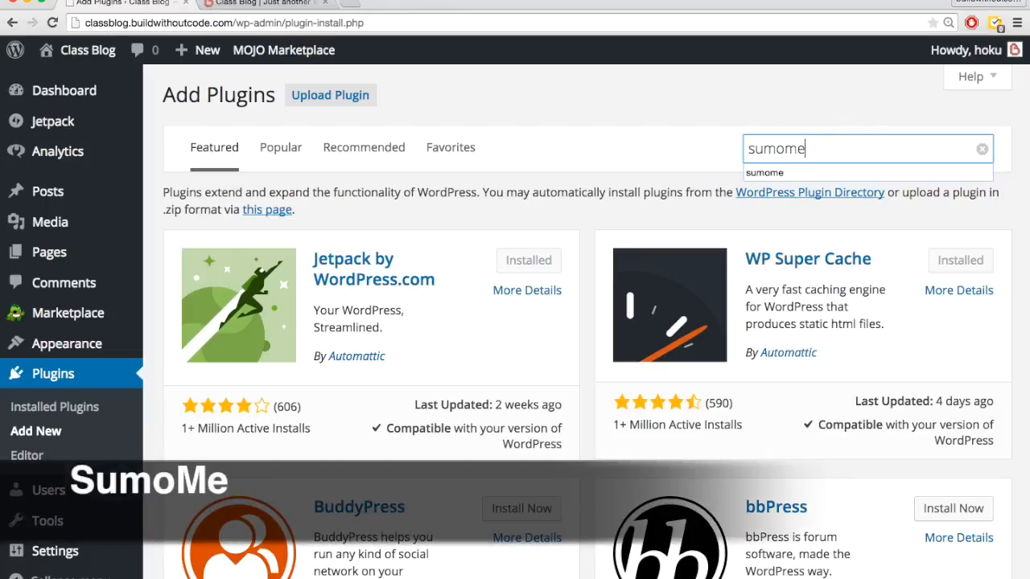
{"action": "key", "text": "Return"}
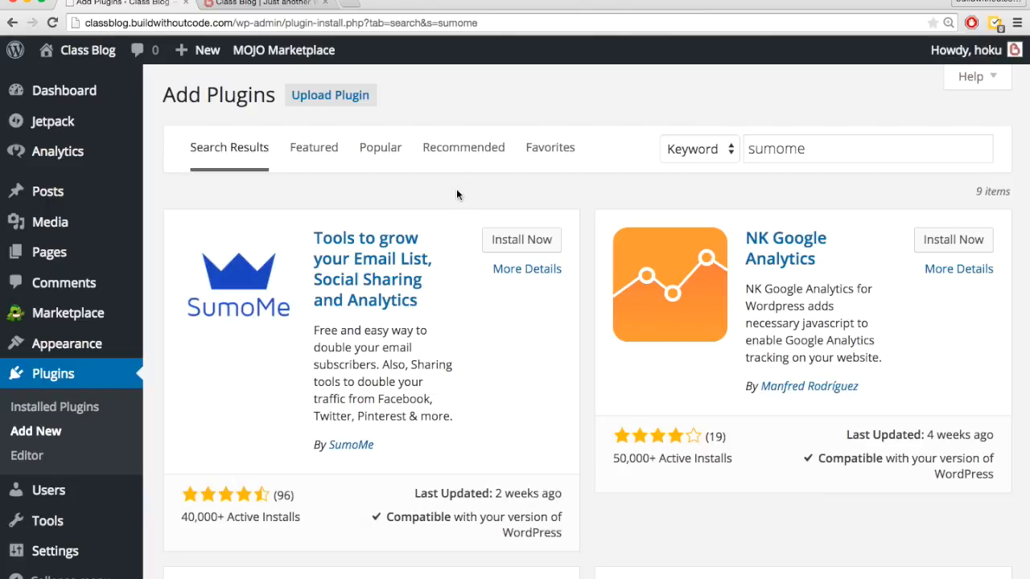
Step: Install and activate the SumoMe plugin "Tools to grow your Email List, Social Sharing and Analytics"
{"action": "left_click", "coordinate": [264, 2]}
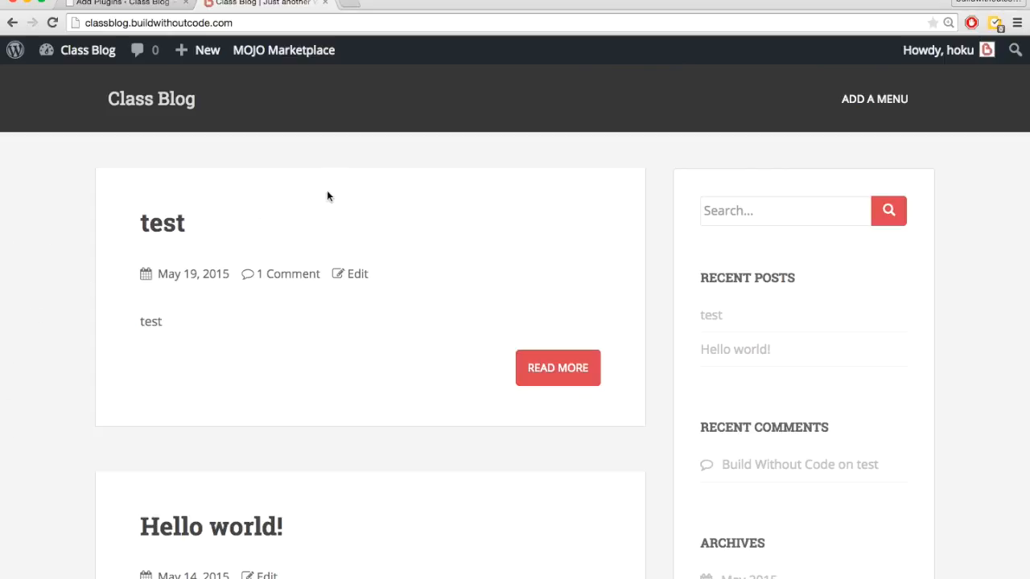
{"action": "left_click", "coordinate": [129, 3]}
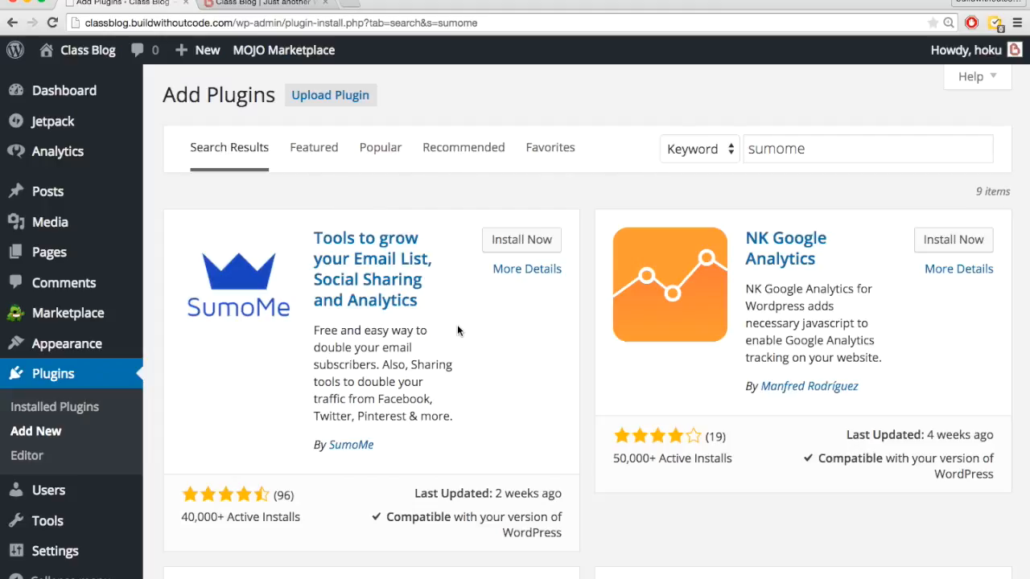
{"action": "left_click", "coordinate": [494, 243]}
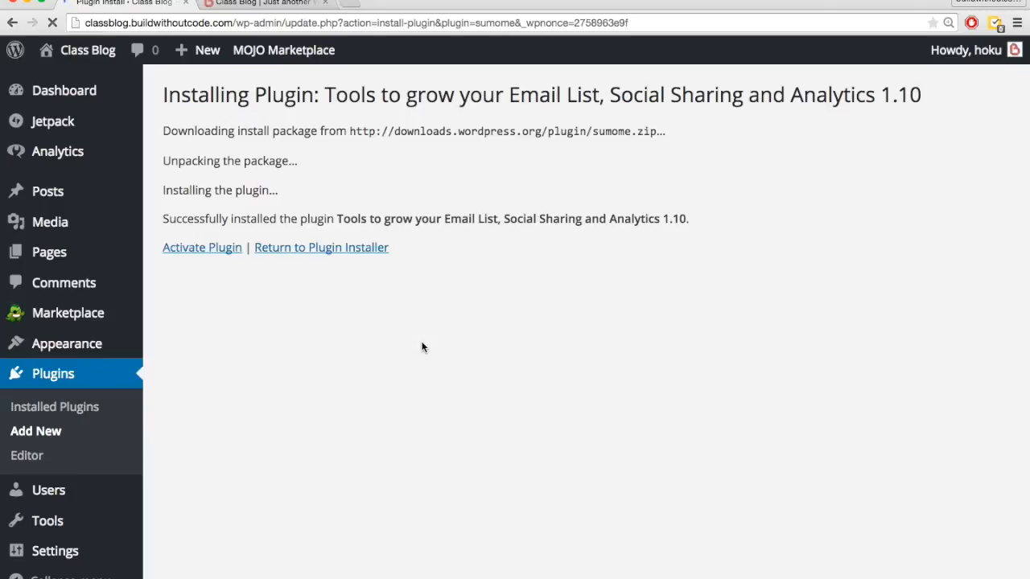
{"action": "left_click", "coordinate": [224, 250]}
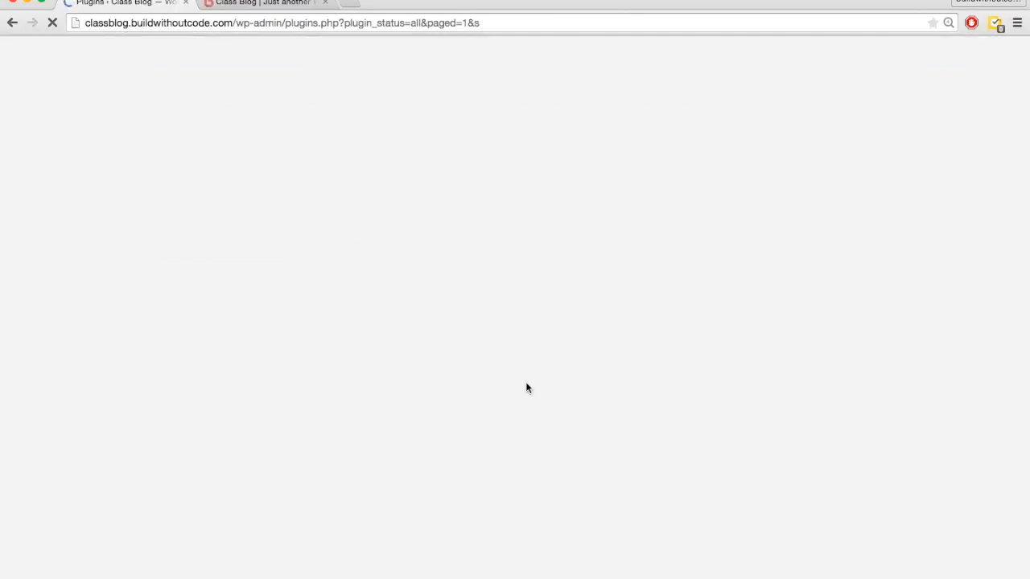
Step: Open the SumoMe plugin page in the WordPress admin and reveal its blue crown tab
{"action": "scroll", "coordinate": [48, 455], "scroll_direction": "down", "scroll_amount": 5}
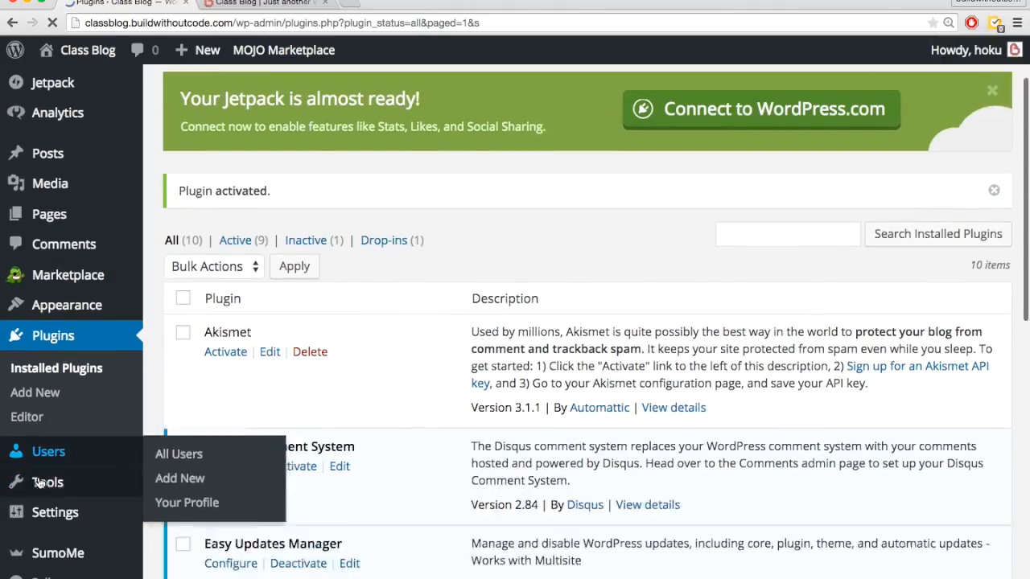
{"action": "left_click", "coordinate": [58, 555]}
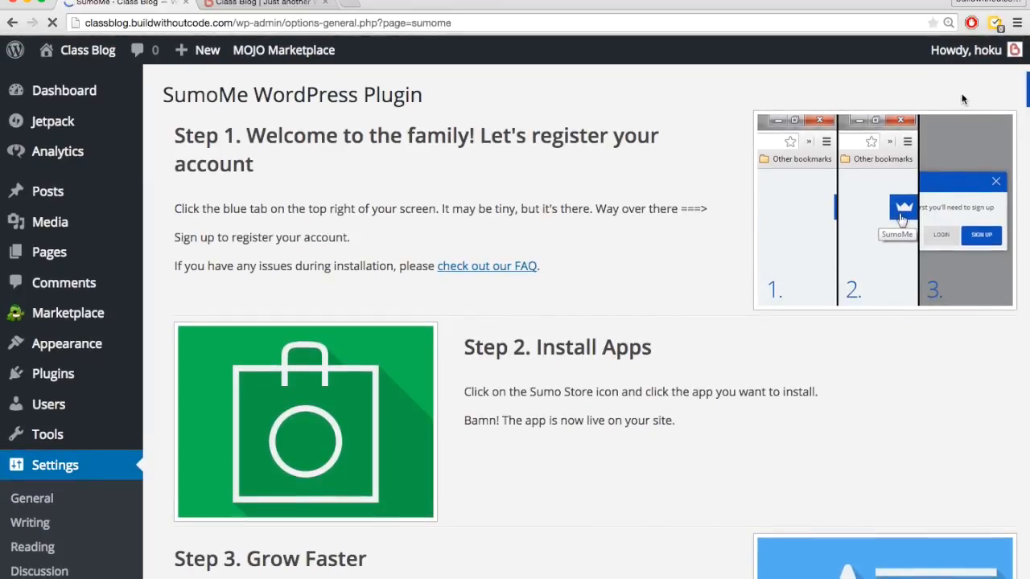
{"action": "mouse_move", "coordinate": [1025, 91]}
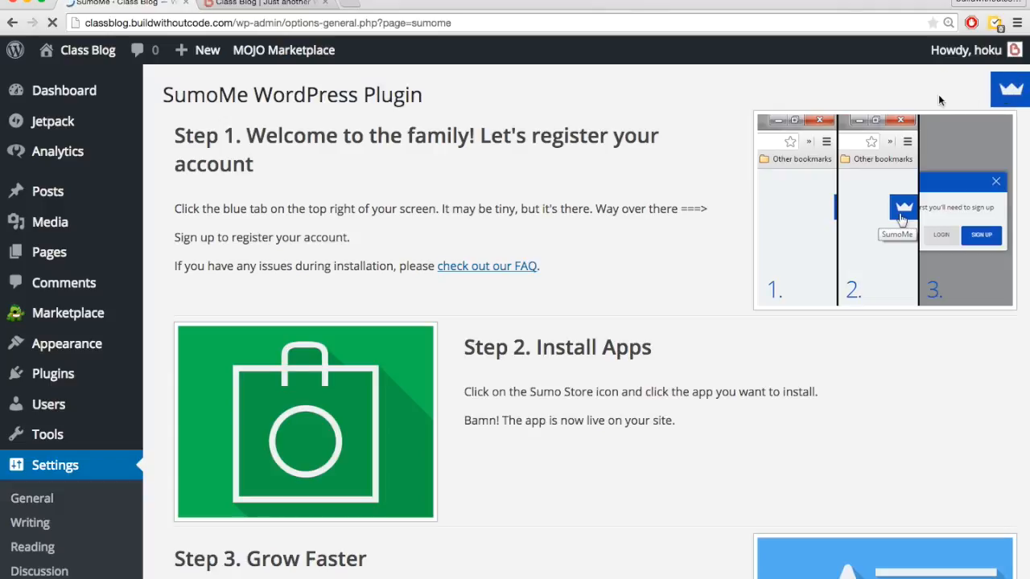
Step: Reload the blog's front page, look at the SumoMe panel there, close it, and return to the plugin page
{"action": "key", "text": "ctrl+Tab"}
{"action": "key", "text": "super+r"}
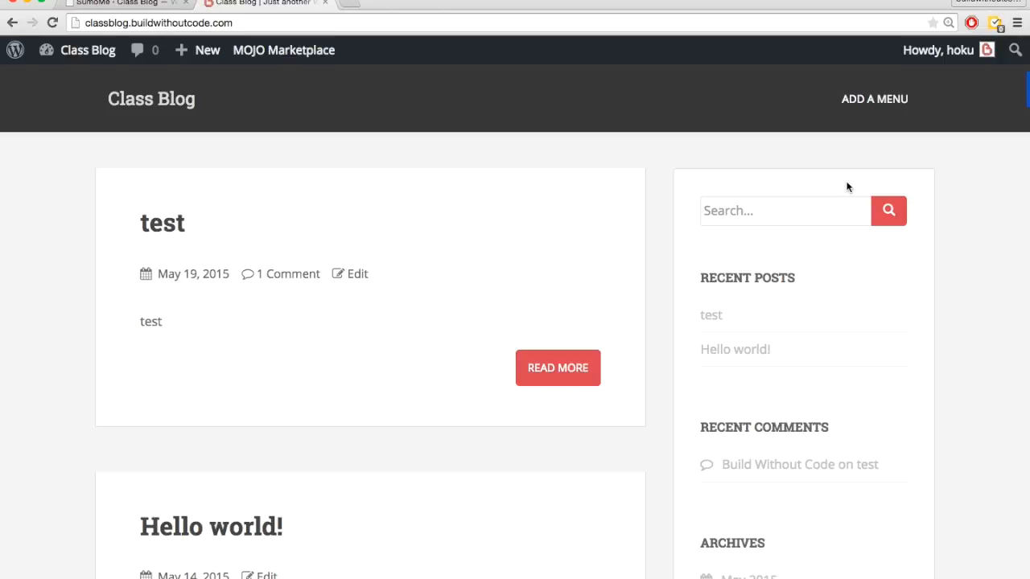
{"action": "left_click", "coordinate": [1016, 90]}
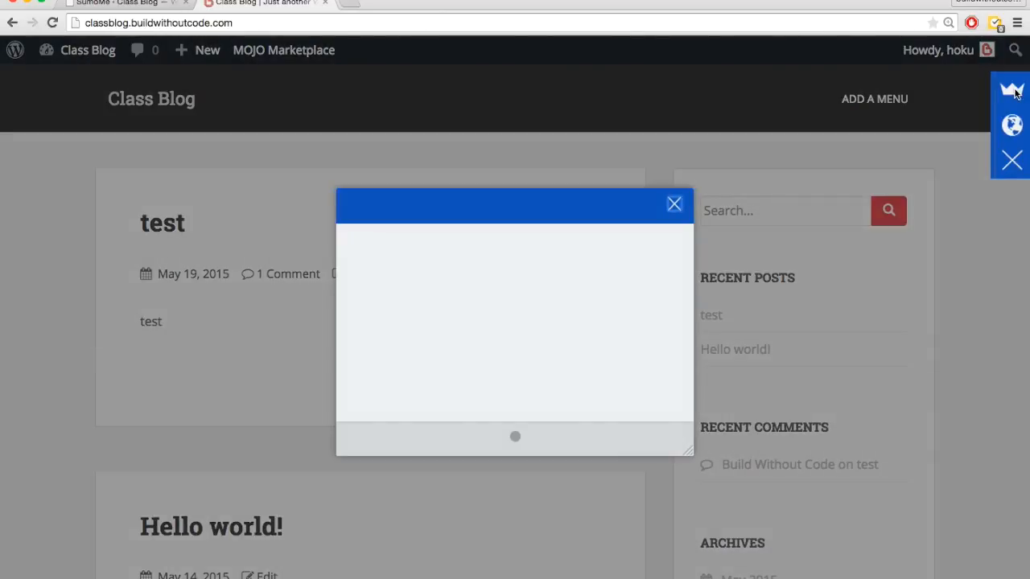
{"action": "left_click", "coordinate": [675, 204]}
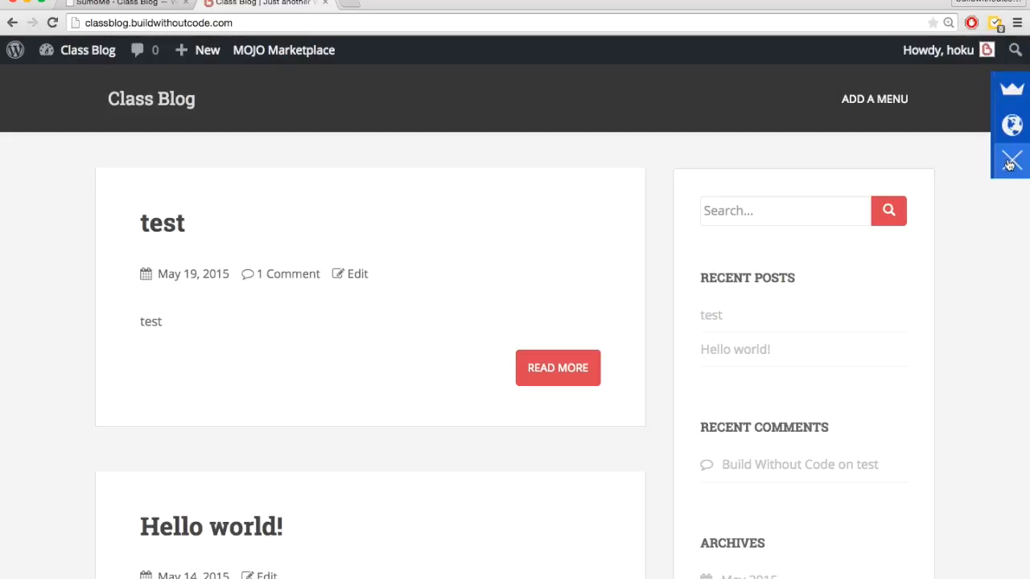
{"action": "left_click", "coordinate": [1012, 160]}
{"action": "left_click", "coordinate": [122, 4]}
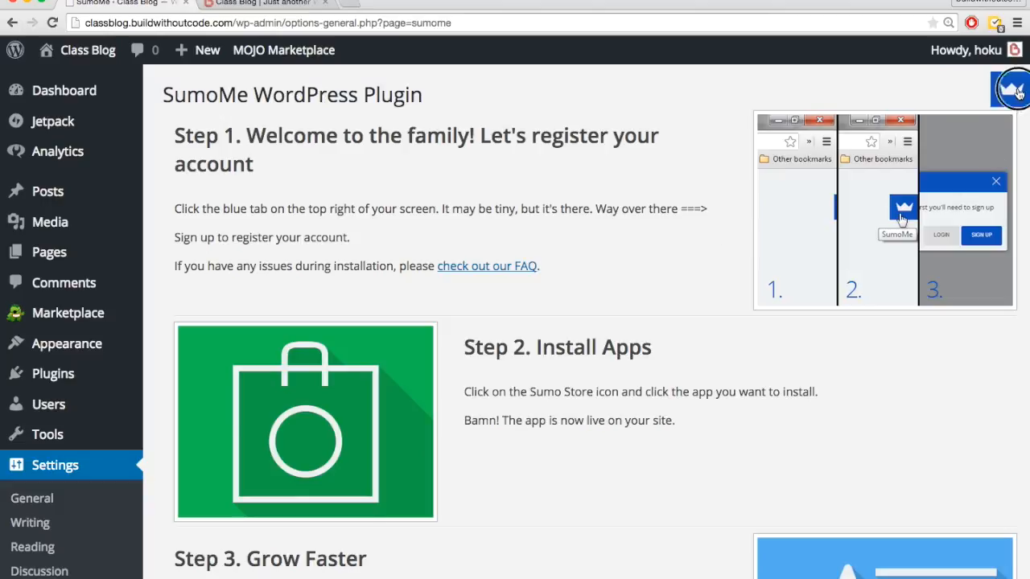
Step: Open the SumoMe home window on the plugin page and browse the apps in the Sumo Store
{"action": "left_click", "coordinate": [1016, 91]}
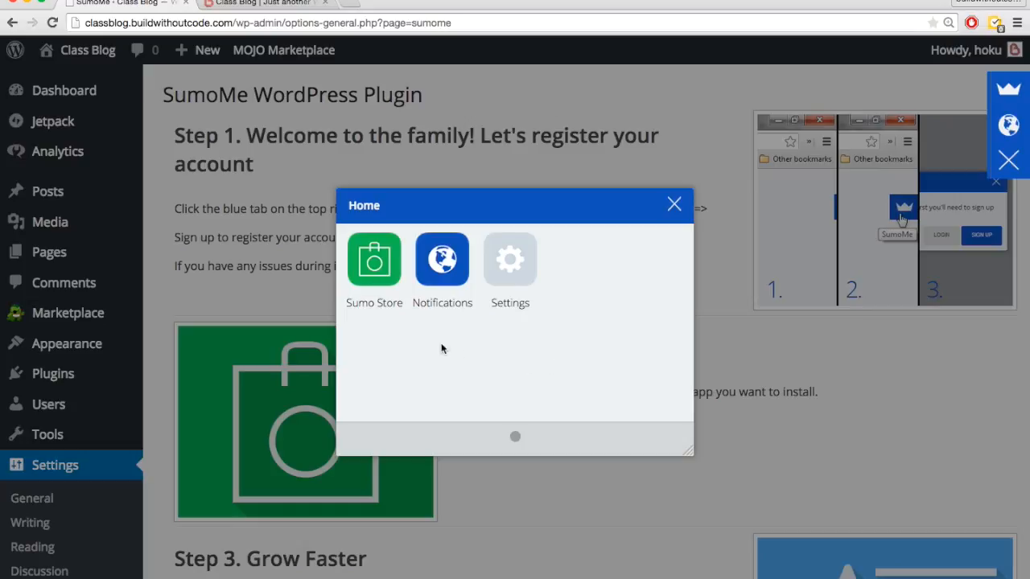
{"action": "left_click", "coordinate": [385, 268]}
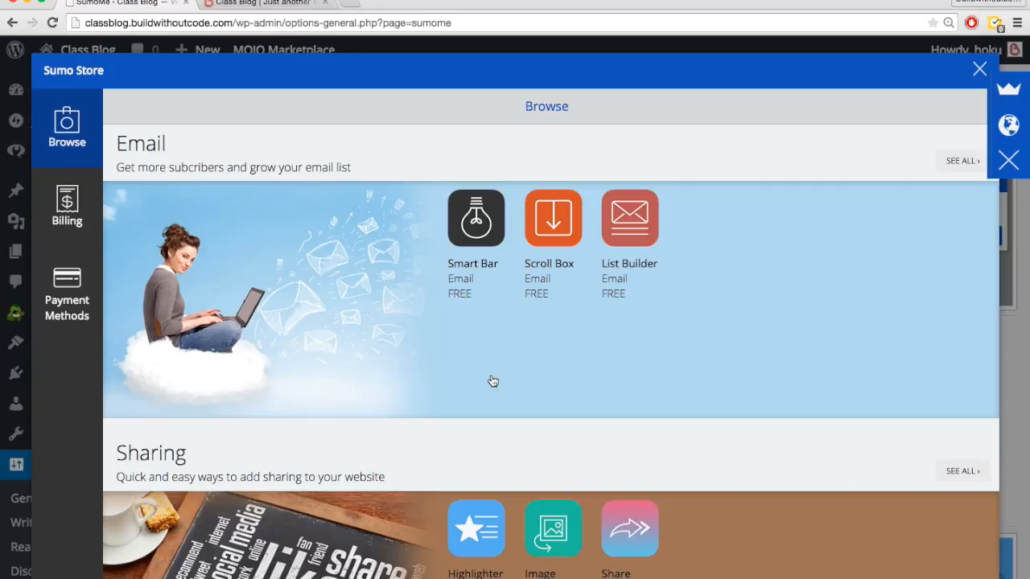
{"action": "scroll", "coordinate": [492, 358], "scroll_direction": "down", "scroll_amount": 2}
{"action": "scroll", "coordinate": [492, 358], "scroll_direction": "up", "scroll_amount": 2}
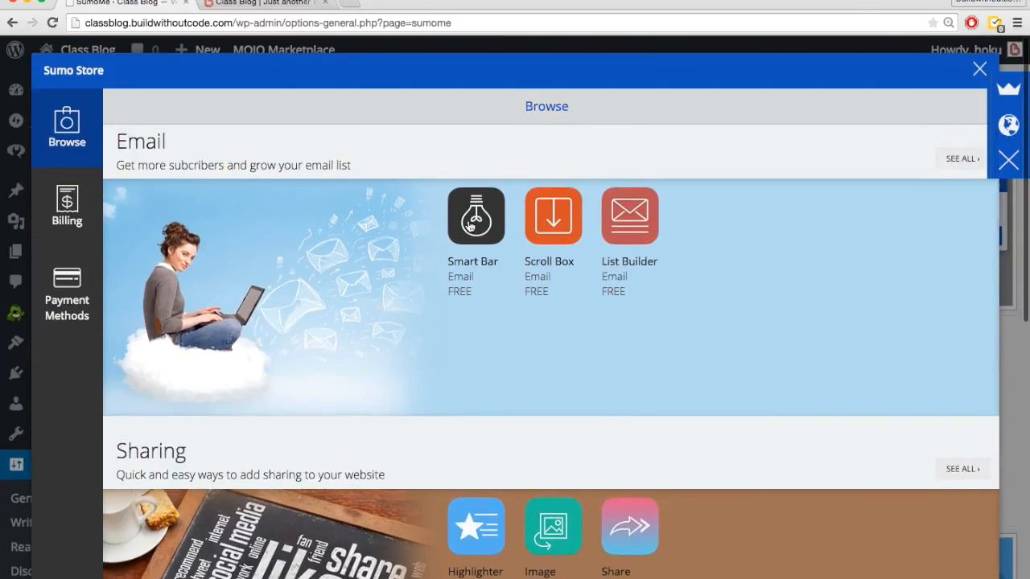
Step: Get the free Smart Bar app from the Sumo Store and open it with the free payment plan
{"action": "left_click", "coordinate": [470, 226]}
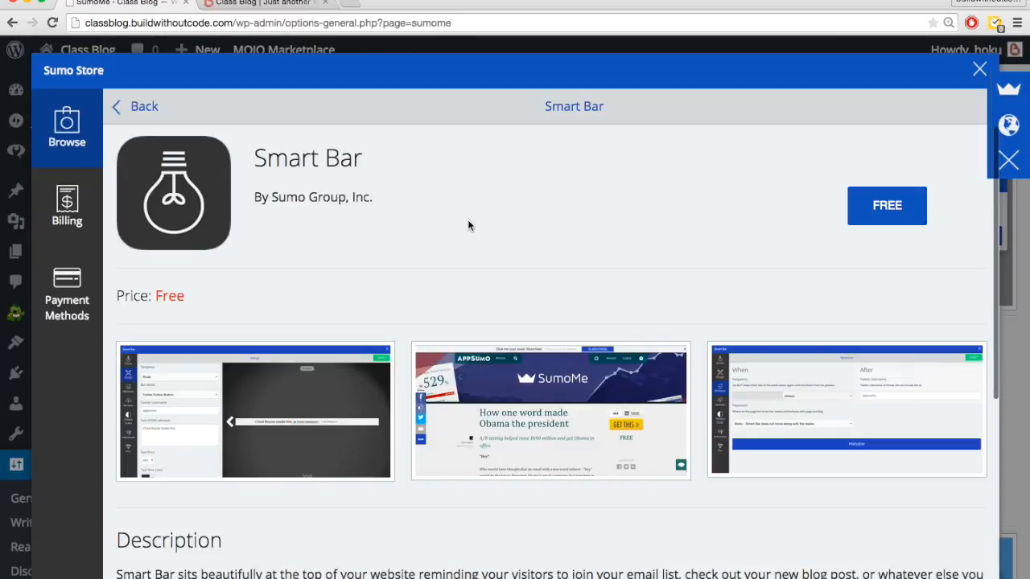
{"action": "left_click", "coordinate": [885, 206]}
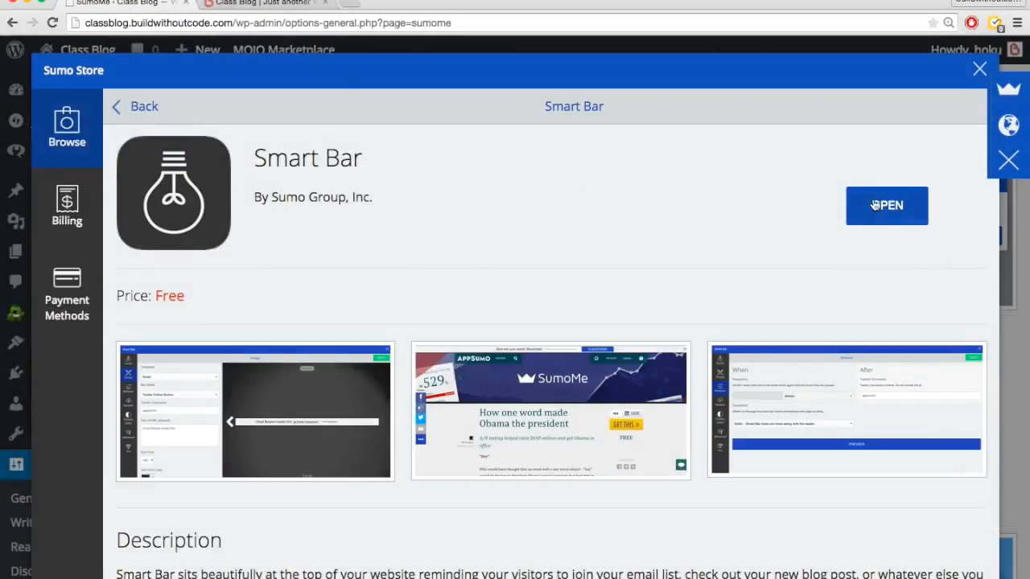
{"action": "left_click", "coordinate": [876, 206]}
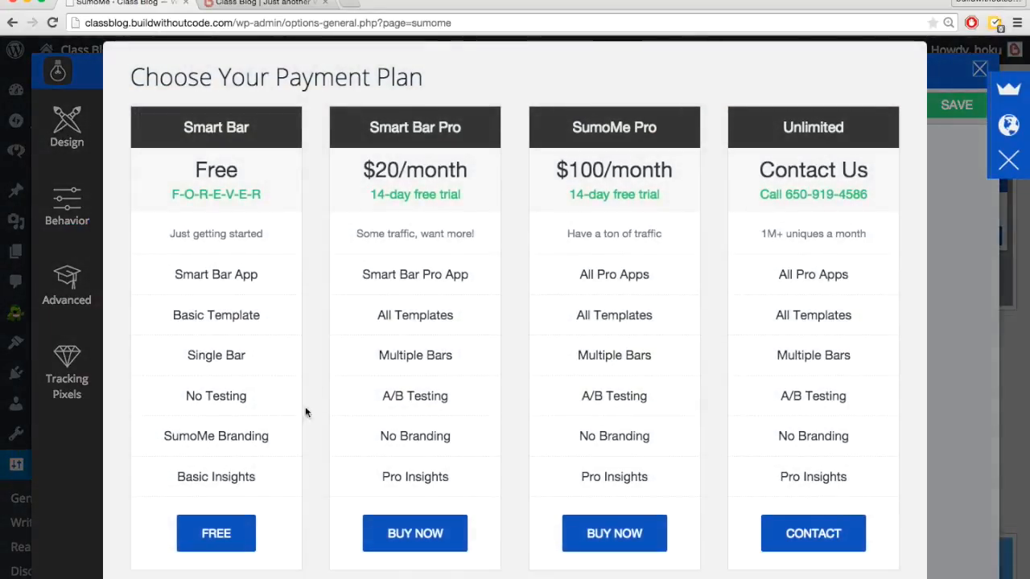
{"action": "left_click", "coordinate": [215, 533]}
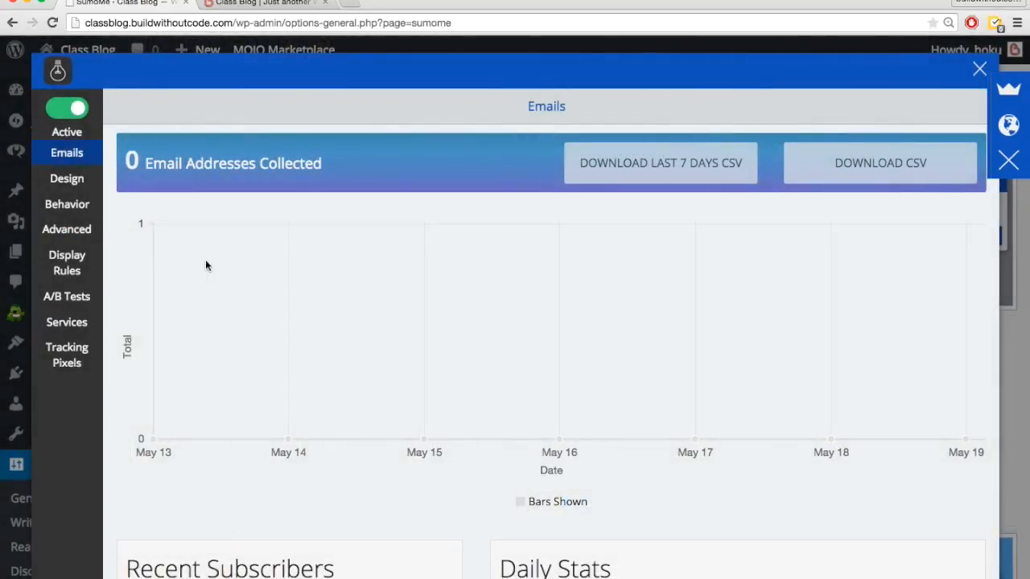
Step: In Smart Bar's design settings, preview the Twitter Follow and Facebook Like bar modes, and set Bar Mode to Call To Action Button
{"action": "left_click", "coordinate": [73, 179]}
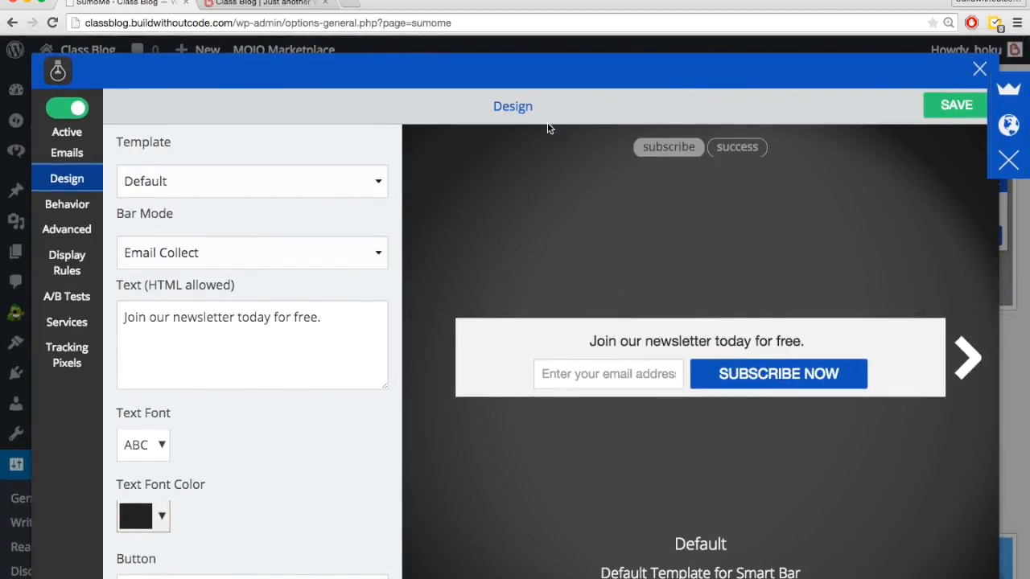
{"action": "left_click", "coordinate": [304, 249]}
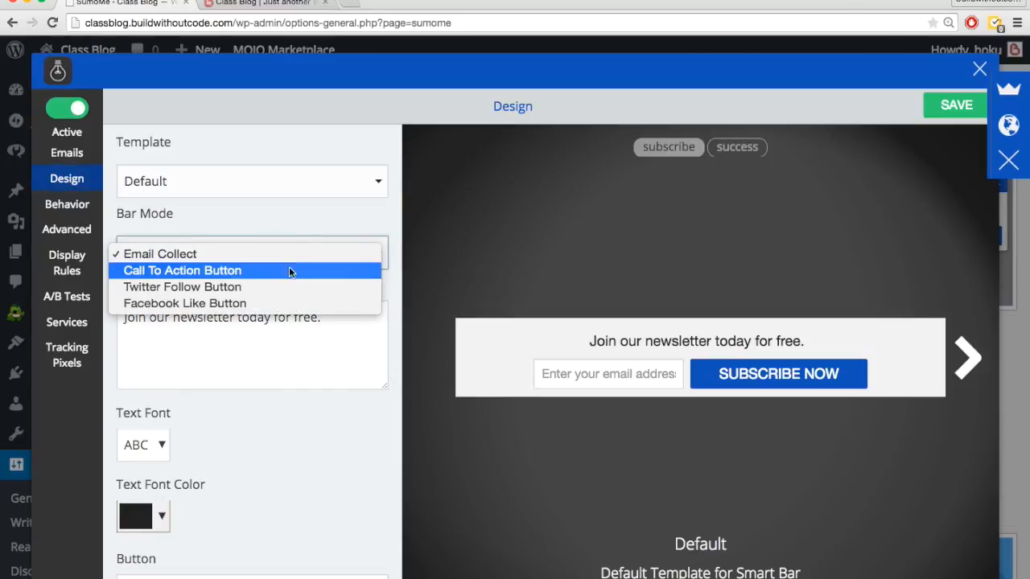
{"action": "left_click", "coordinate": [281, 286]}
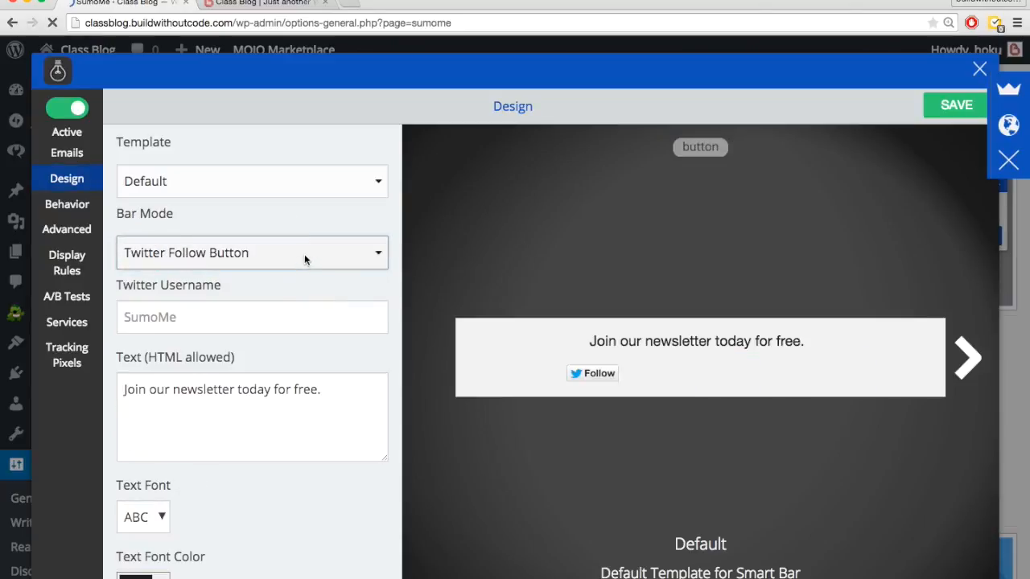
{"action": "left_click", "coordinate": [307, 252]}
{"action": "left_click", "coordinate": [309, 270]}
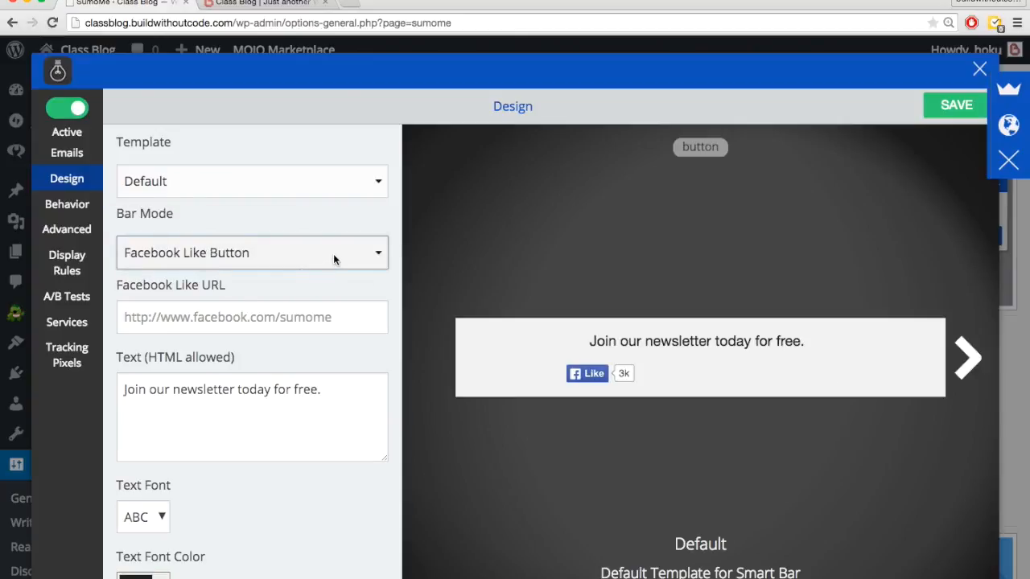
{"action": "left_click", "coordinate": [333, 253]}
{"action": "left_click", "coordinate": [299, 222]}
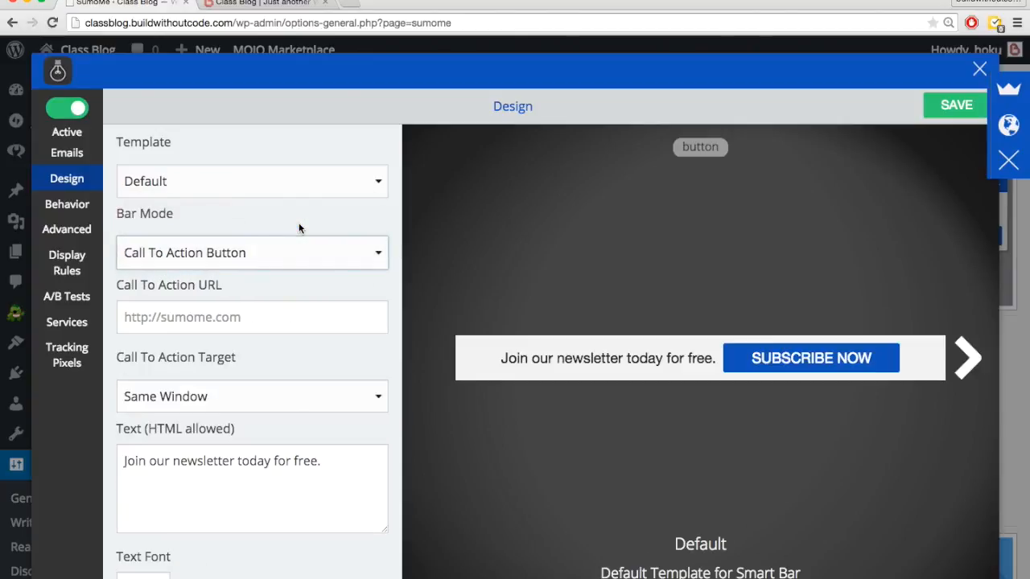
Step: Review the Template and Call To Action Target choices, keeping Default and Same Window selected
{"action": "left_click", "coordinate": [303, 182]}
{"action": "left_click", "coordinate": [303, 182]}
{"action": "left_click", "coordinate": [302, 180]}
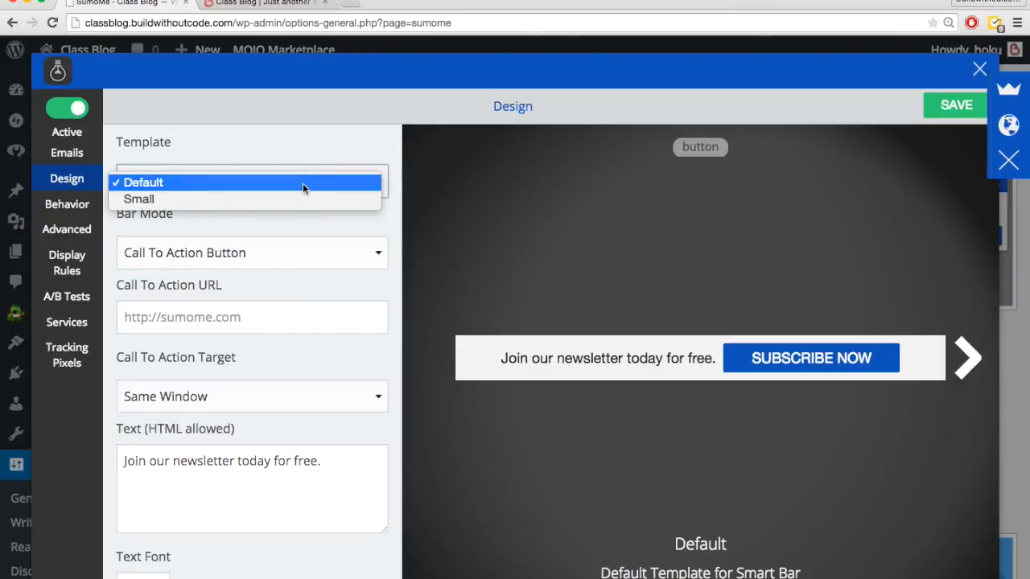
{"action": "left_click", "coordinate": [303, 183]}
{"action": "scroll", "coordinate": [302, 236], "scroll_direction": "down", "scroll_amount": 3}
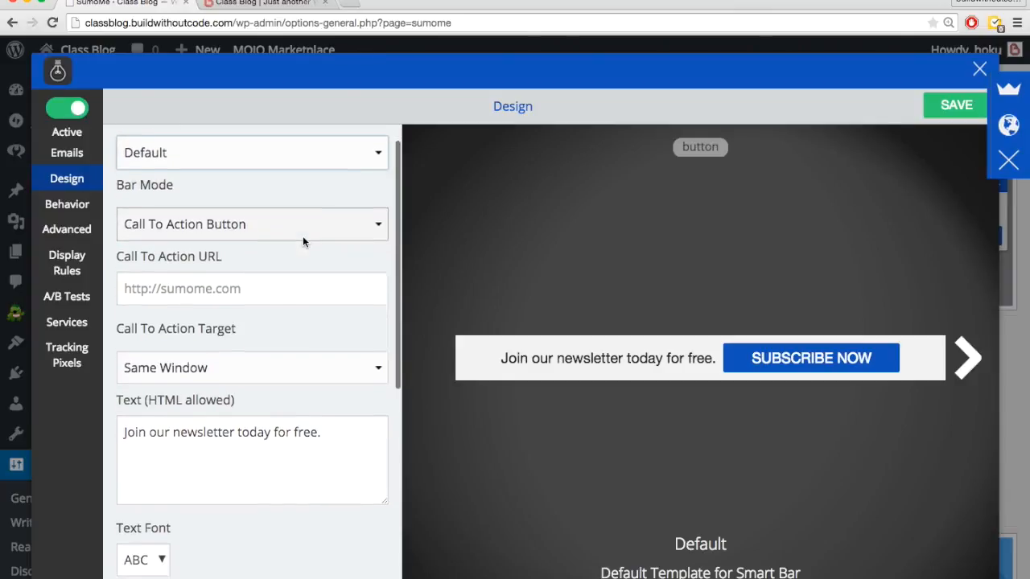
{"action": "scroll", "coordinate": [303, 236], "scroll_direction": "down", "scroll_amount": 1}
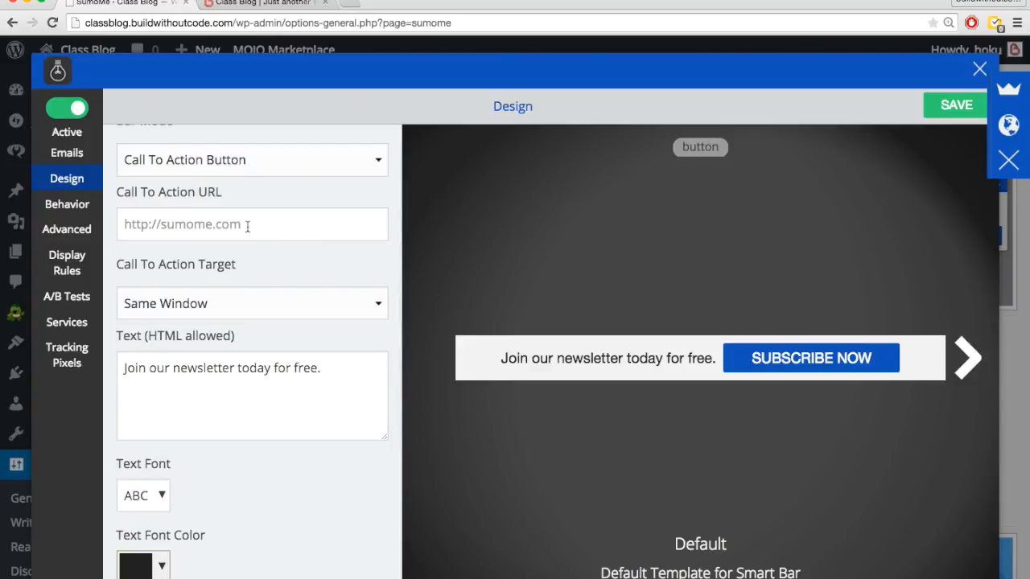
{"action": "left_click", "coordinate": [220, 303]}
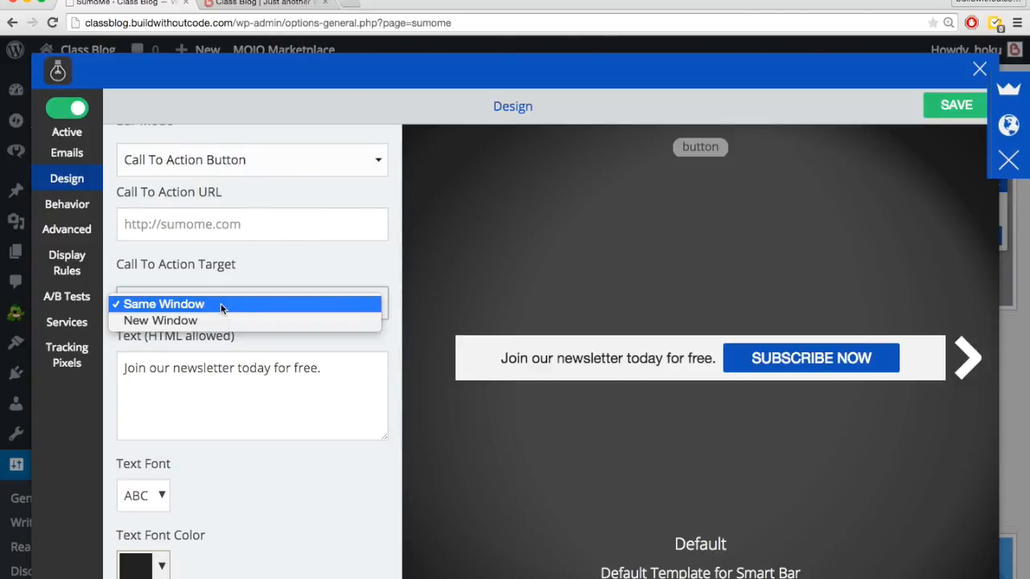
{"action": "left_click", "coordinate": [219, 305]}
Step: Replace the bar's text with "Learn how to make websites without writing code."
{"action": "double_click", "coordinate": [225, 367]}
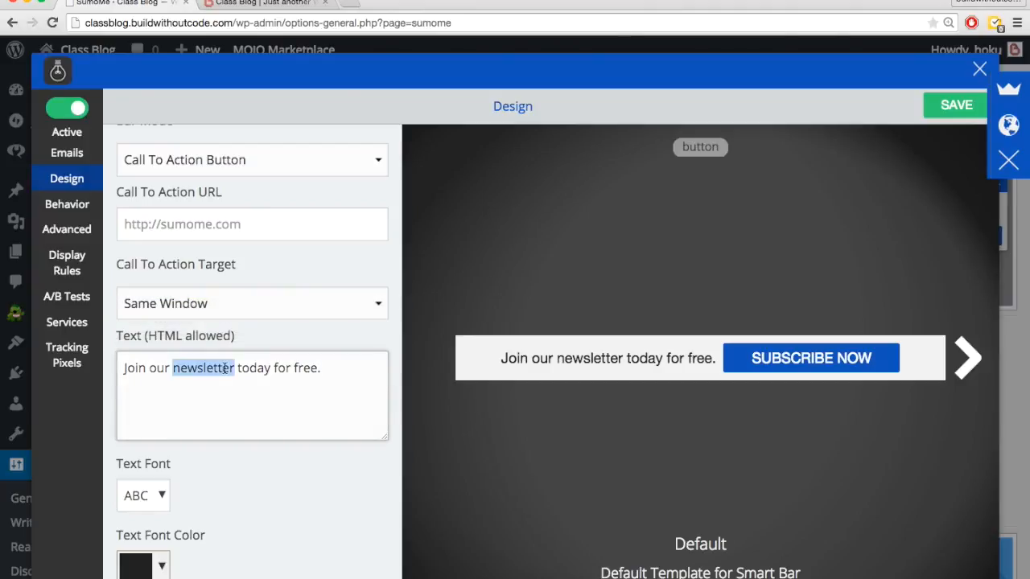
{"action": "triple_click", "coordinate": [225, 368]}
{"action": "type", "text": "Learn how to make websites without writing code."}
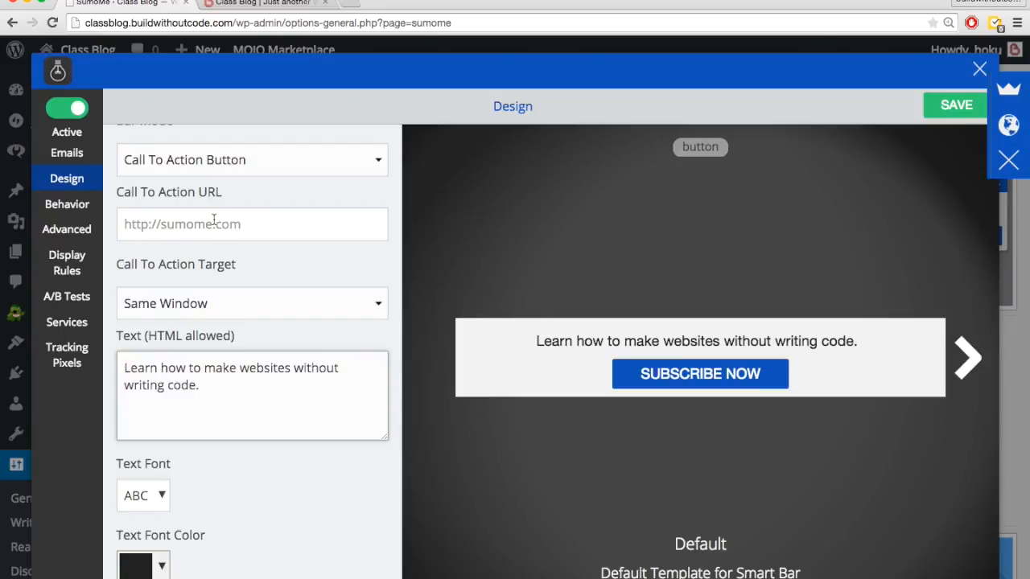
{"action": "key", "text": "super+Tab"}
{"action": "key", "text": "super+Tab"}
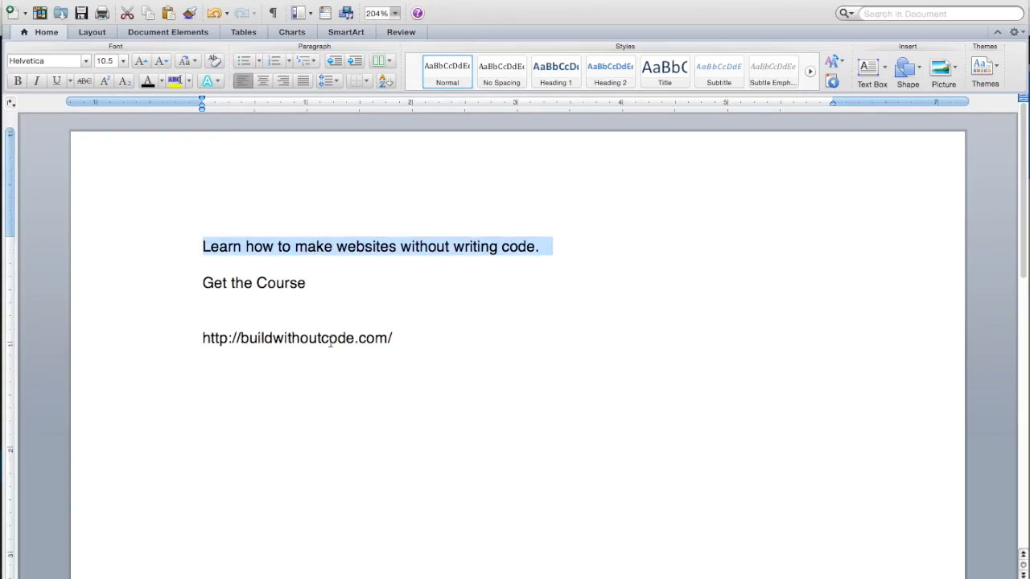
{"action": "triple_click", "coordinate": [327, 341]}
{"action": "key", "text": "super+c"}
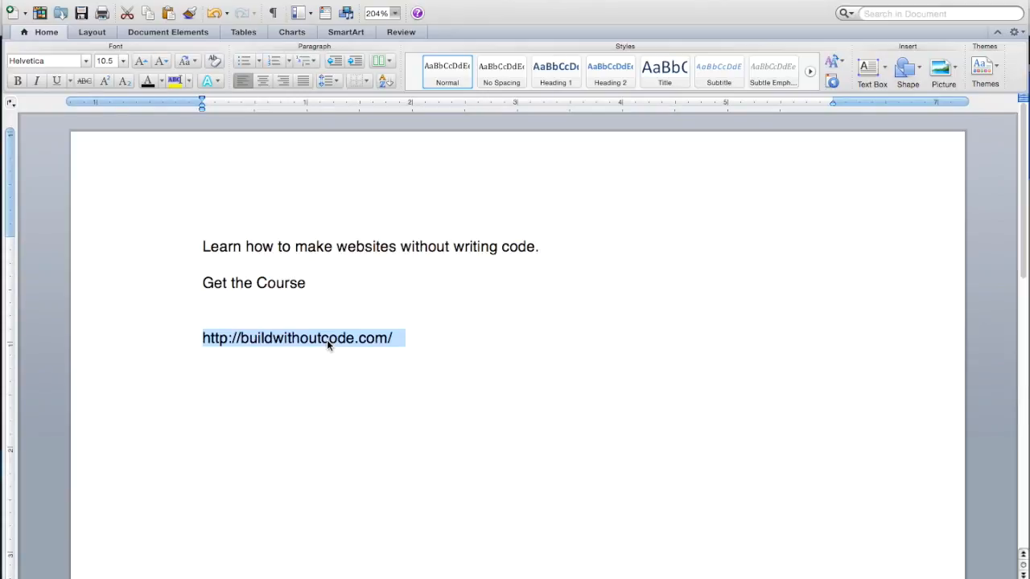
{"action": "key", "text": "super+Tab"}
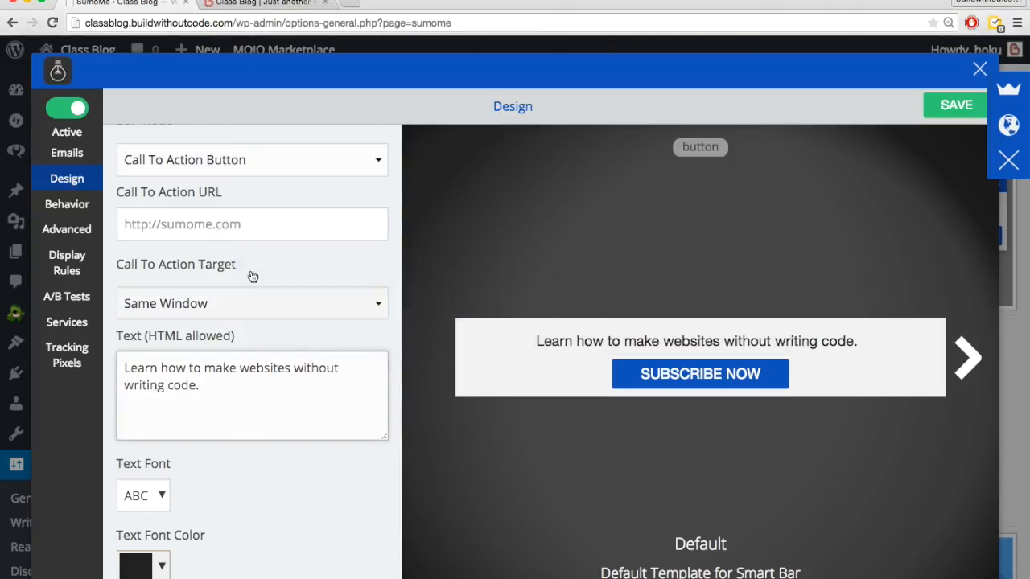
{"action": "left_click", "coordinate": [221, 233]}
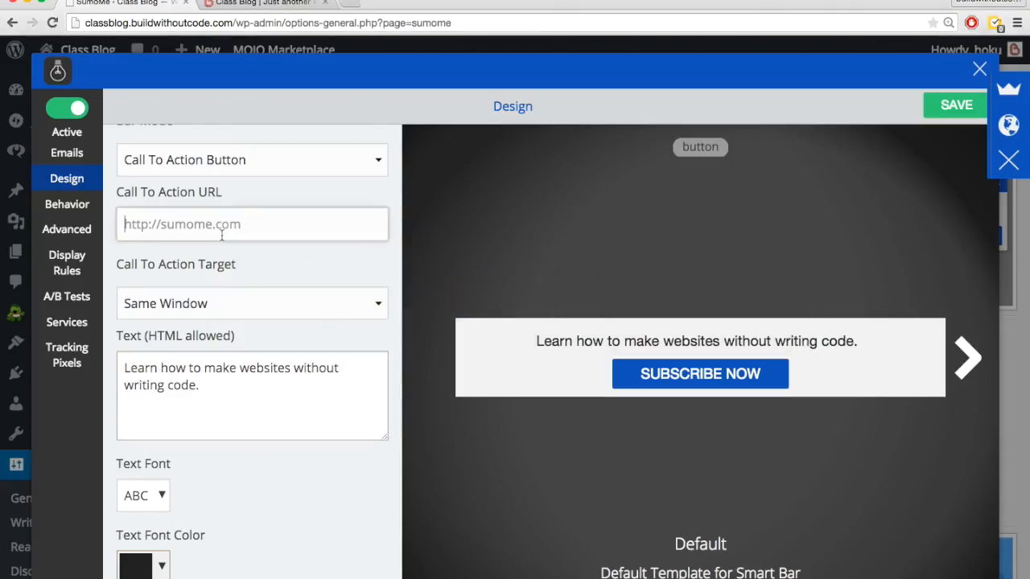
{"action": "key", "text": "super+v"}
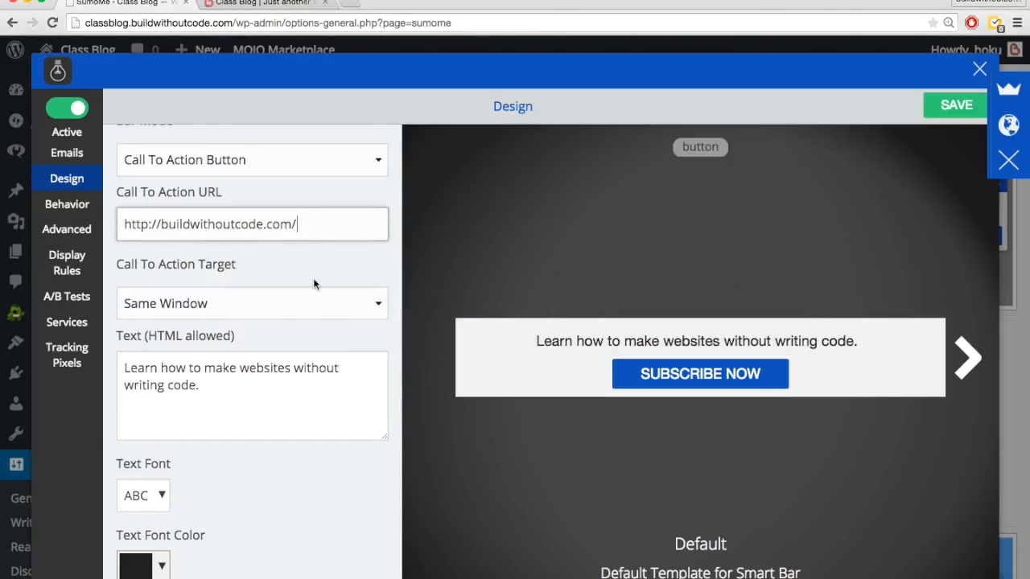
Step: Change the call-to-action button's label to "Get the Course"
{"action": "scroll", "coordinate": [313, 280], "scroll_direction": "up", "scroll_amount": 1}
{"action": "scroll", "coordinate": [314, 280], "scroll_direction": "down", "scroll_amount": 2}
{"action": "scroll", "coordinate": [313, 283], "scroll_direction": "down", "scroll_amount": 3}
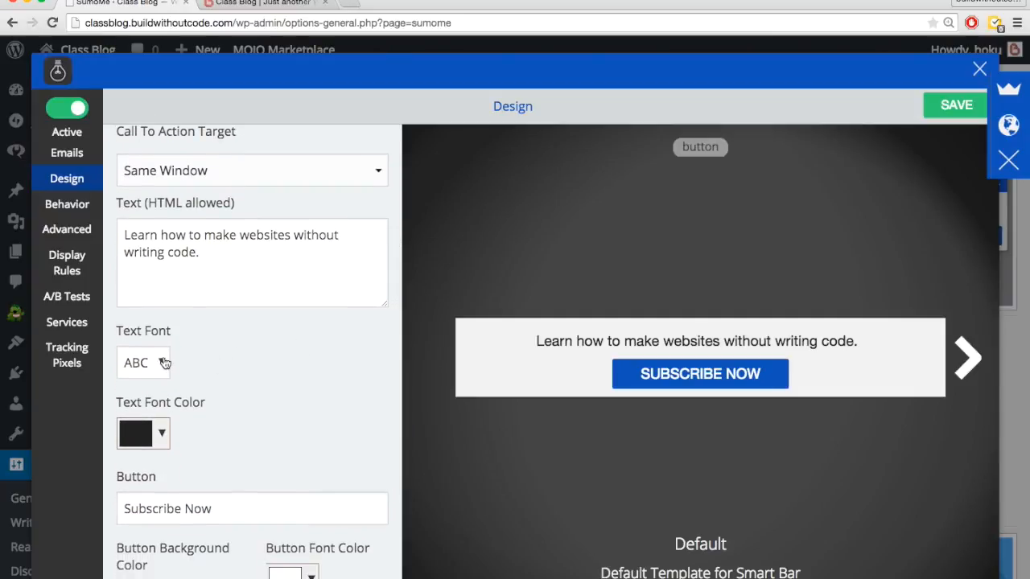
{"action": "scroll", "coordinate": [258, 350], "scroll_direction": "down", "scroll_amount": 1}
{"action": "scroll", "coordinate": [258, 350], "scroll_direction": "down", "scroll_amount": 3}
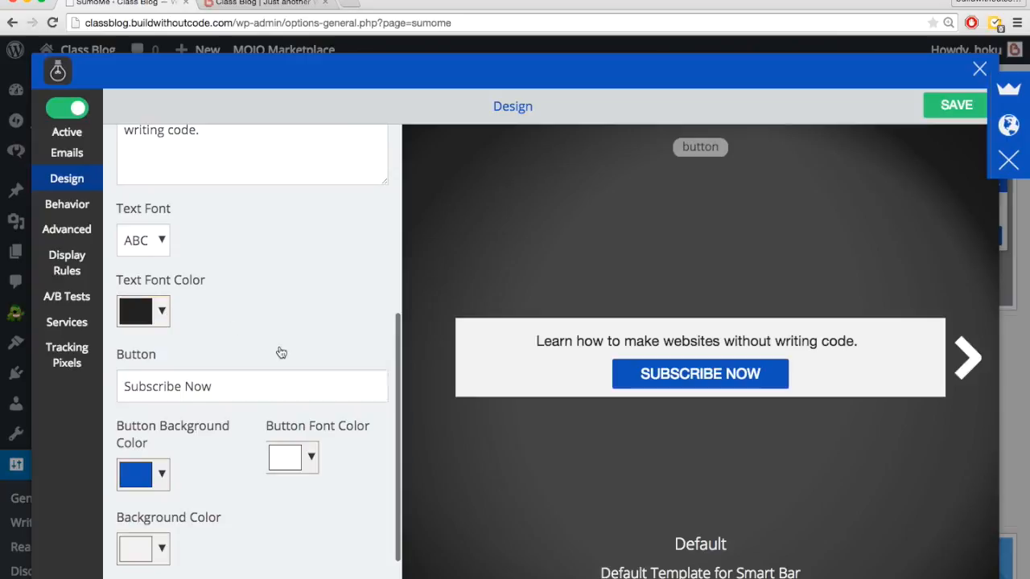
{"action": "scroll", "coordinate": [281, 347], "scroll_direction": "down", "scroll_amount": 2}
{"action": "triple_click", "coordinate": [234, 347]}
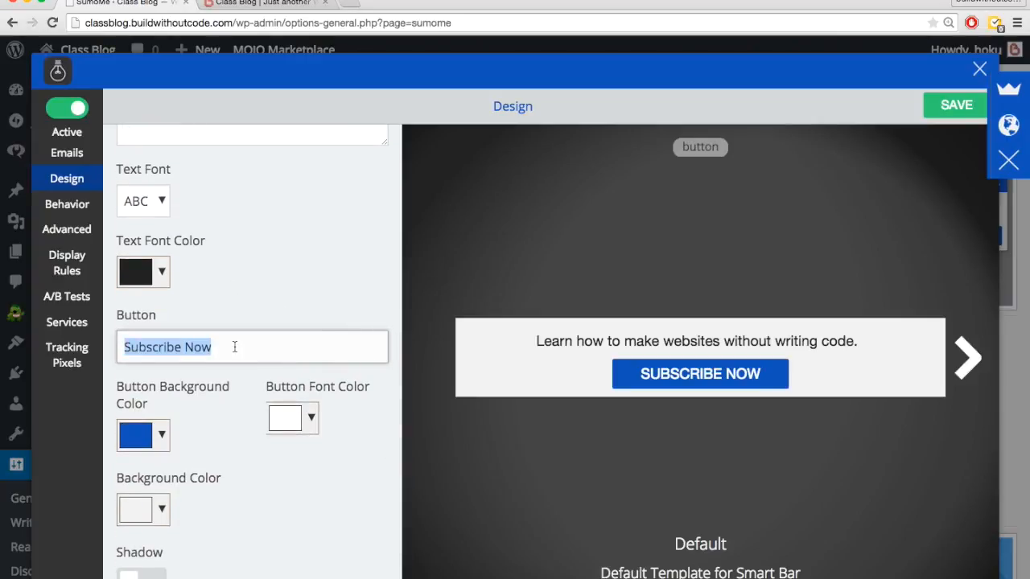
{"action": "type", "text": "Get the Course"}
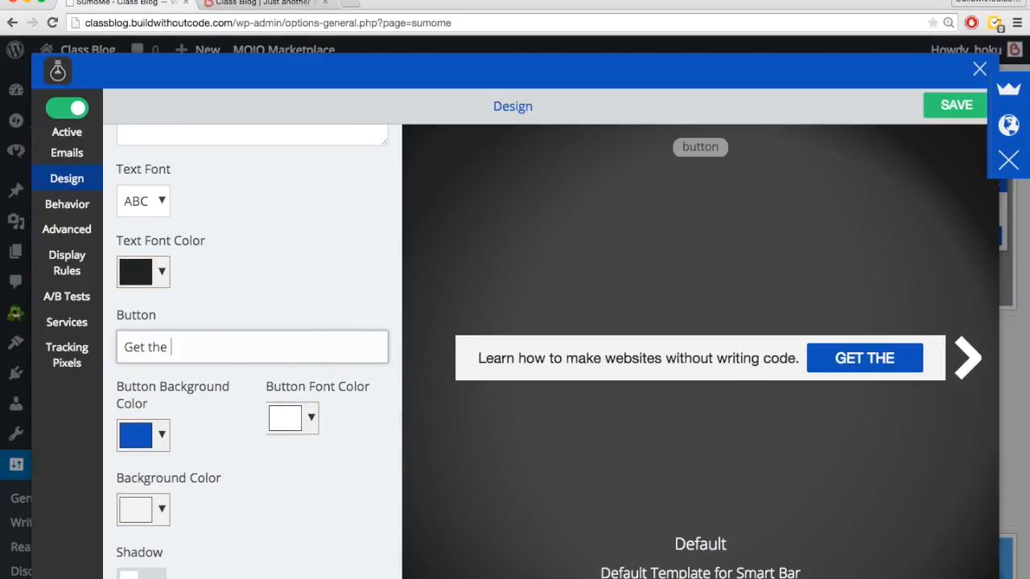
{"action": "left_click", "coordinate": [236, 442]}
{"action": "scroll", "coordinate": [236, 441], "scroll_direction": "down", "scroll_amount": 1}
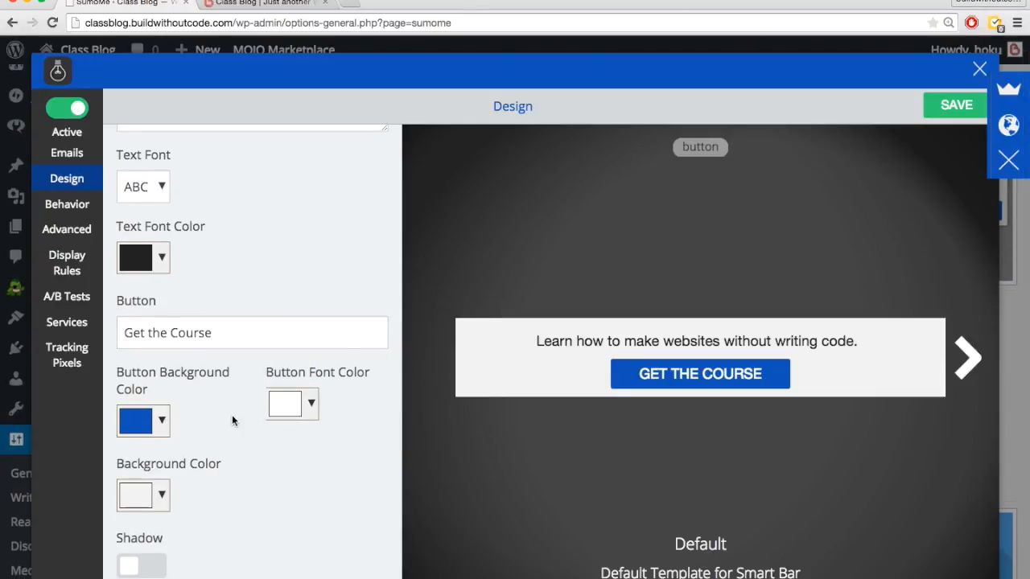
Step: Inspect the Read More button on the blog's front page, copy its background color code, and return to the Smart Bar design settings
{"action": "left_click", "coordinate": [264, 2]}
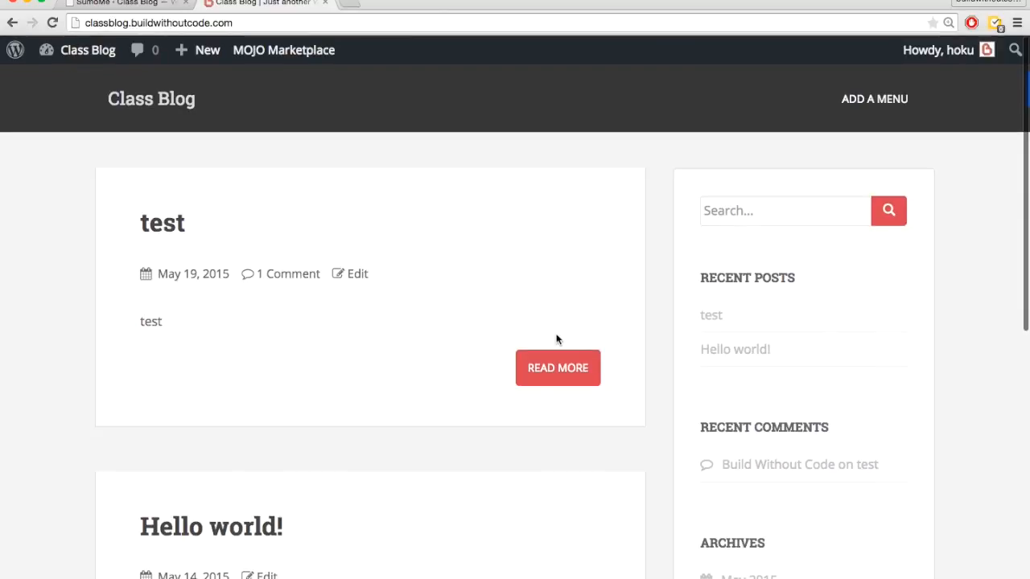
{"action": "right_click", "coordinate": [556, 356]}
{"action": "mouse_move", "coordinate": [590, 437]}
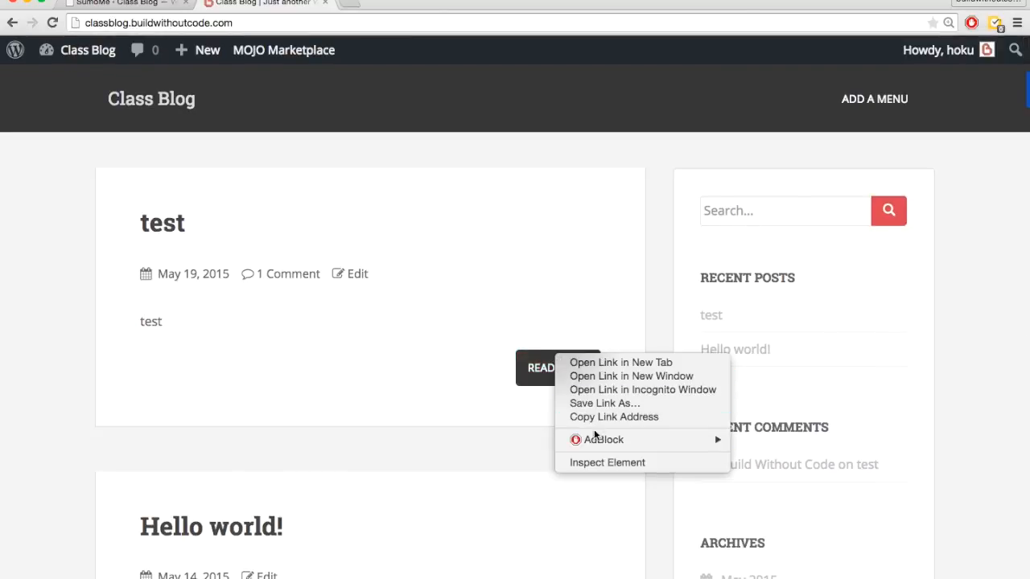
{"action": "left_click", "coordinate": [604, 462]}
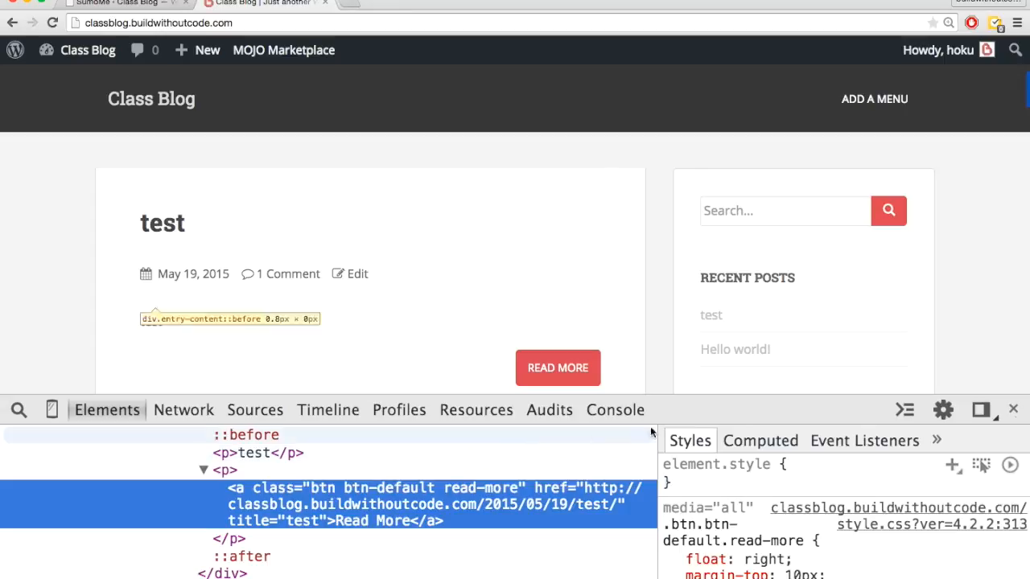
{"action": "scroll", "coordinate": [727, 521], "scroll_direction": "down", "scroll_amount": 3}
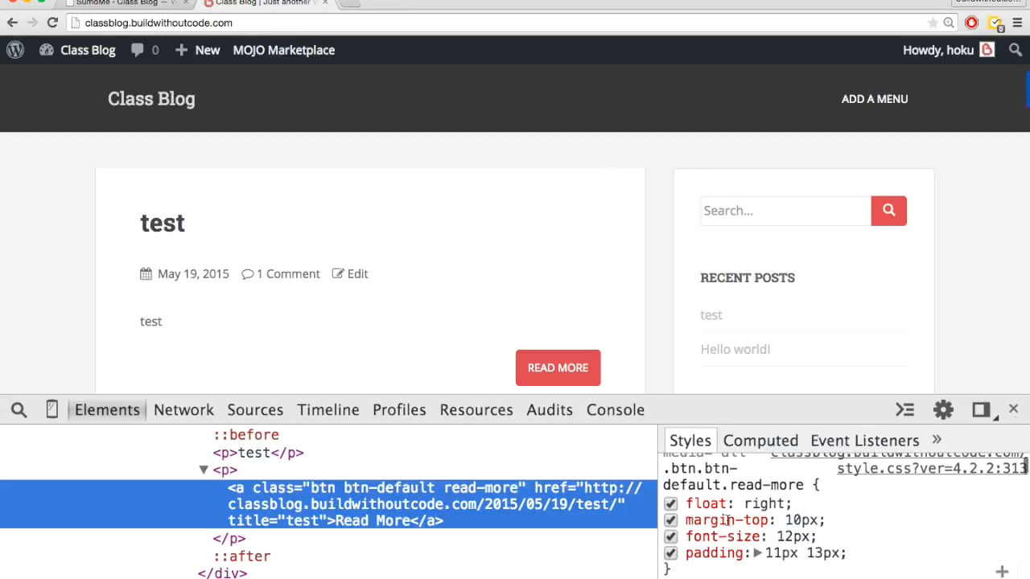
{"action": "scroll", "coordinate": [727, 521], "scroll_direction": "down", "scroll_amount": 1}
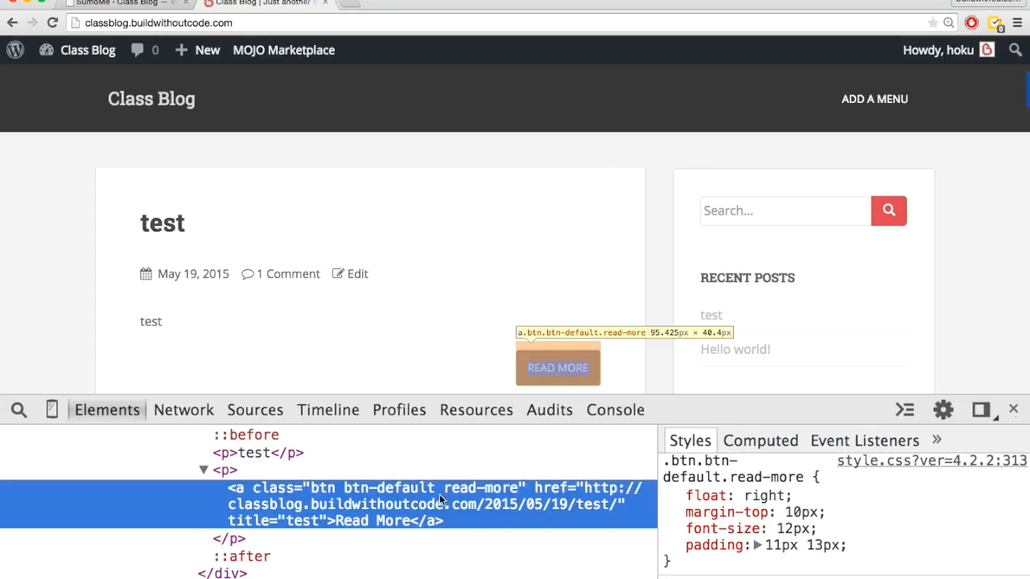
{"action": "scroll", "coordinate": [732, 509], "scroll_direction": "down", "scroll_amount": 3}
{"action": "scroll", "coordinate": [732, 504], "scroll_direction": "down", "scroll_amount": 6}
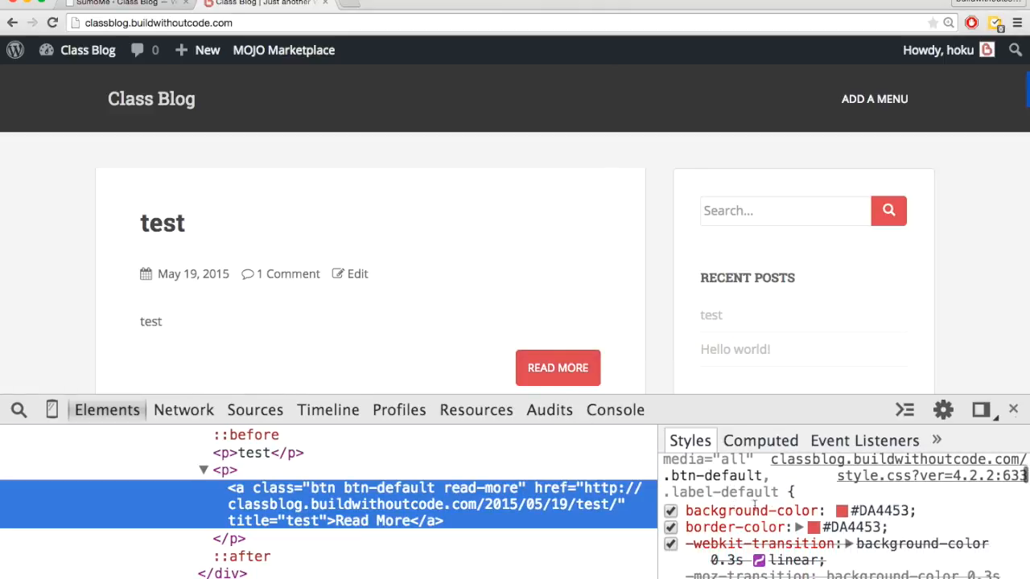
{"action": "left_click", "coordinate": [888, 510]}
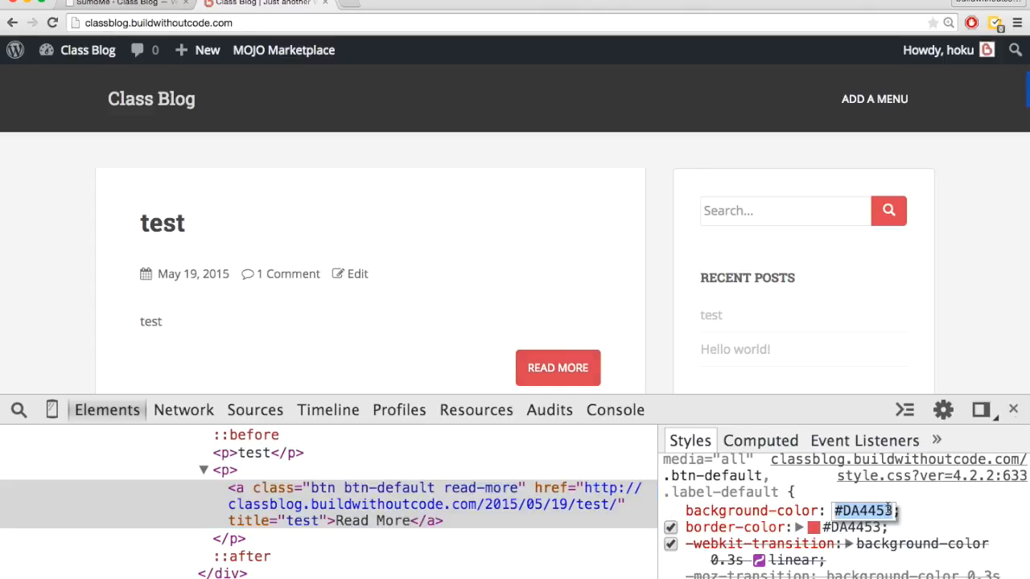
{"action": "left_click", "coordinate": [603, 267]}
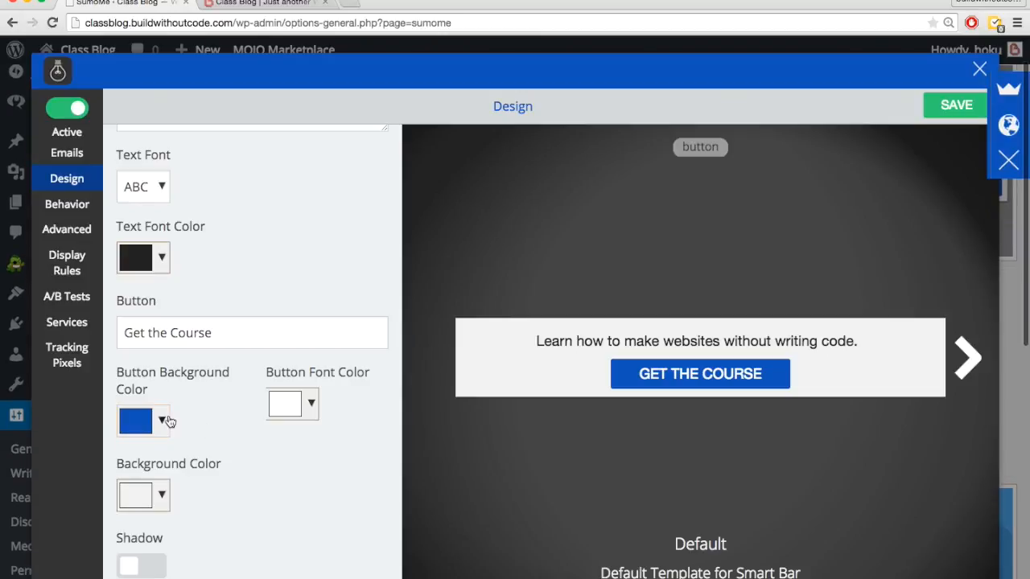
Step: Set the Button Background Color to #da4453
{"action": "left_click", "coordinate": [163, 420]}
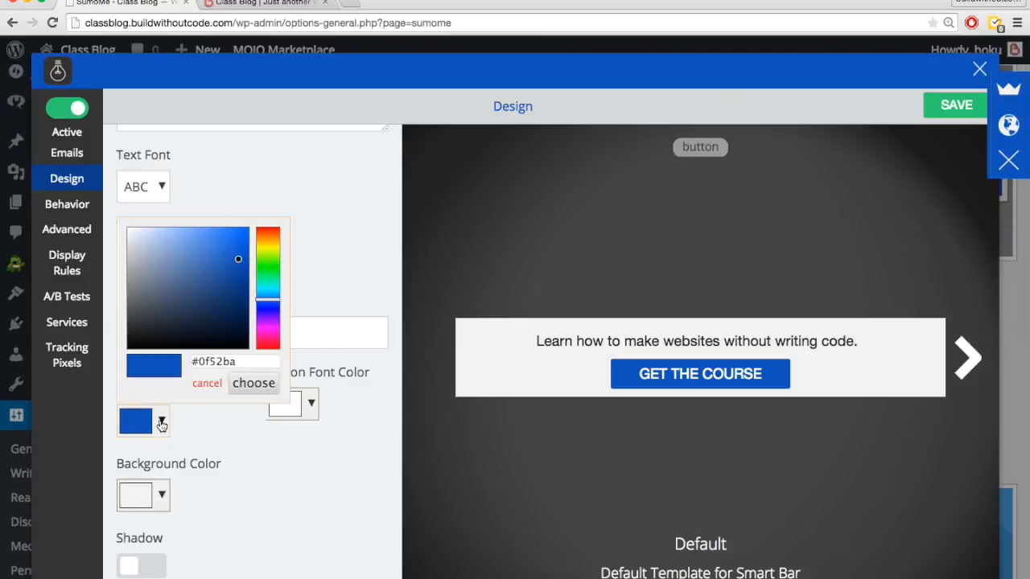
{"action": "left_click", "coordinate": [212, 362]}
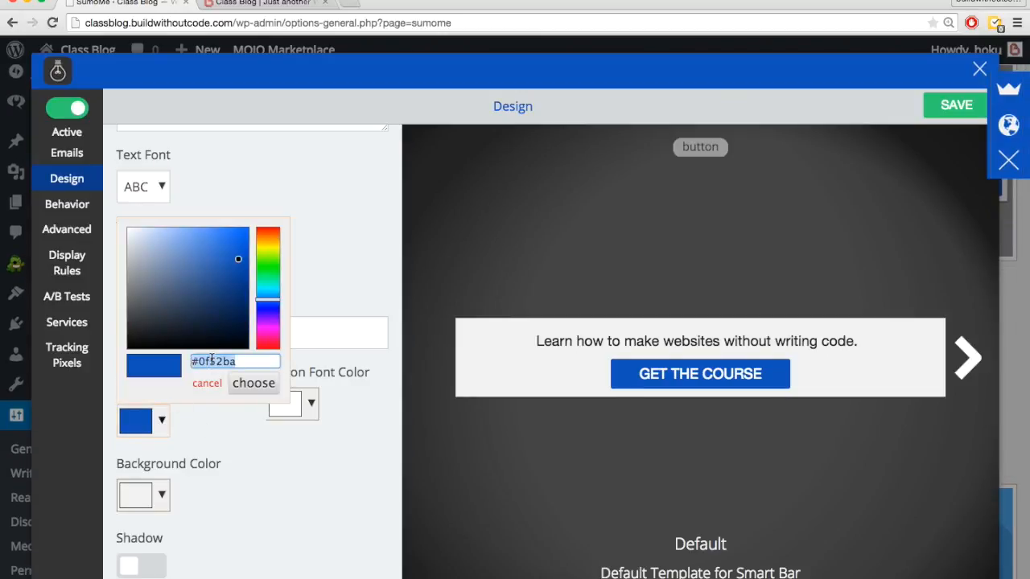
{"action": "type", "text": "#da4453"}
{"action": "left_click", "coordinate": [242, 384]}
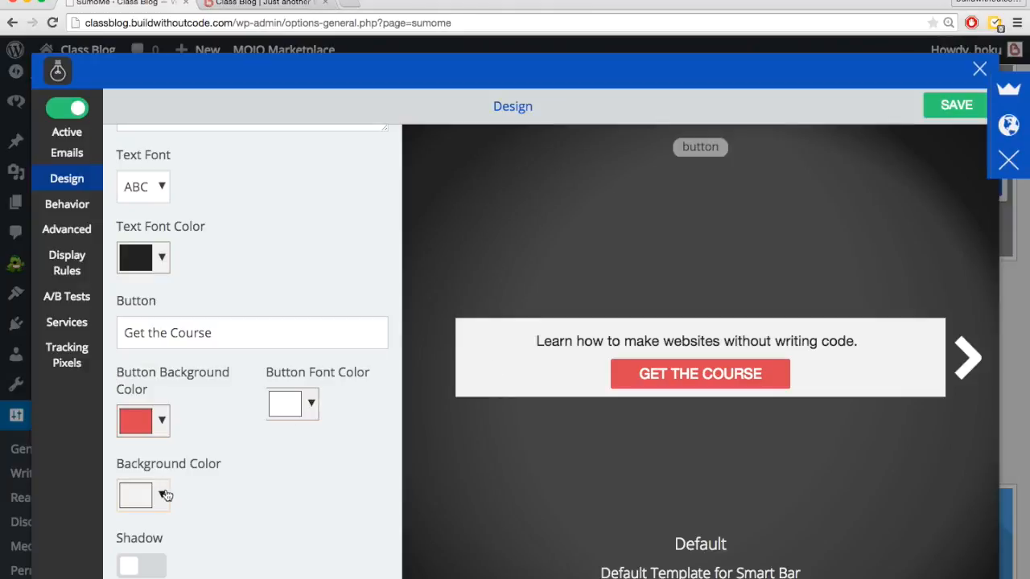
Step: Set the bar's background color to white and turn on its shadow
{"action": "left_click", "coordinate": [162, 494]}
{"action": "left_click_drag", "start_coordinate": [141, 337], "coordinate": [122, 287]}
{"action": "left_click", "coordinate": [238, 452]}
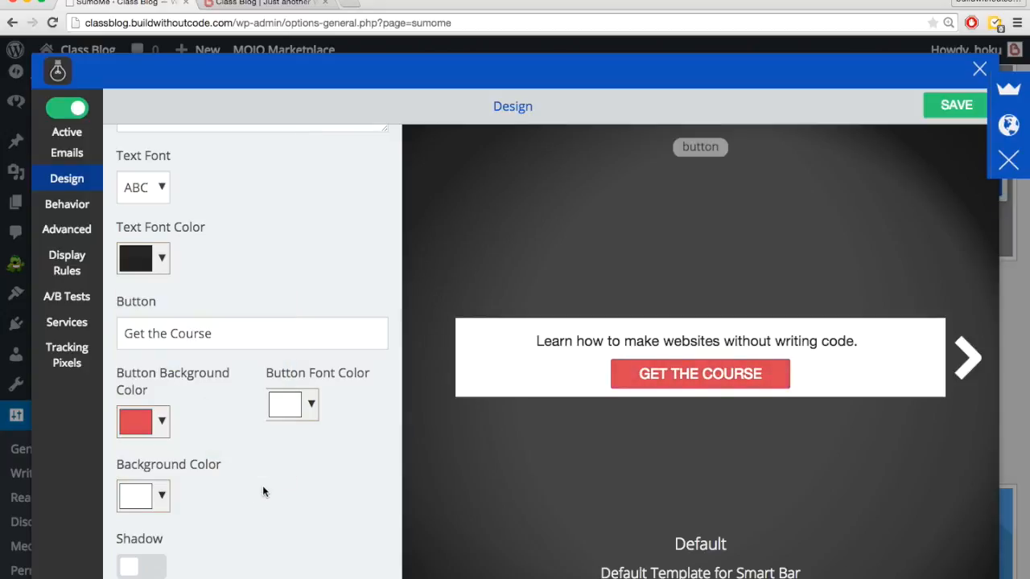
{"action": "left_click", "coordinate": [150, 569]}
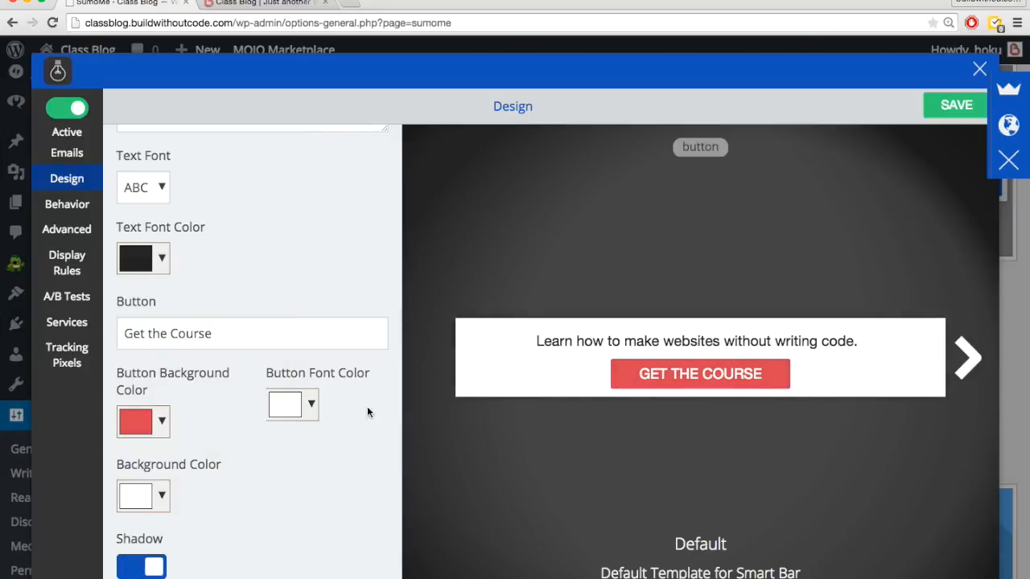
Step: Review the Smart Bar design settings and save them
{"action": "scroll", "coordinate": [358, 478], "scroll_direction": "up", "scroll_amount": 1}
{"action": "scroll", "coordinate": [356, 476], "scroll_direction": "down", "scroll_amount": 1}
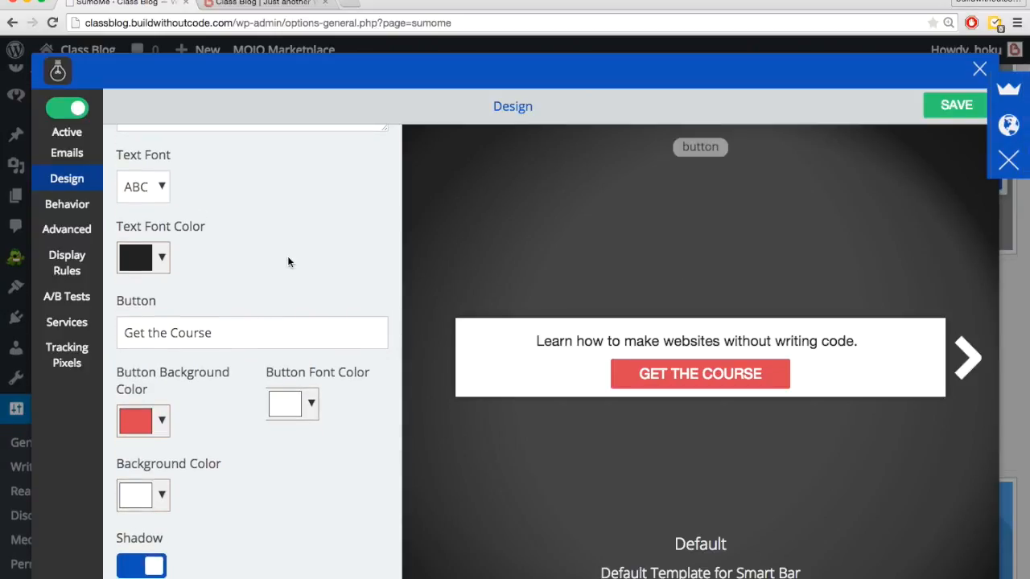
{"action": "scroll", "coordinate": [287, 255], "scroll_direction": "up", "scroll_amount": 5}
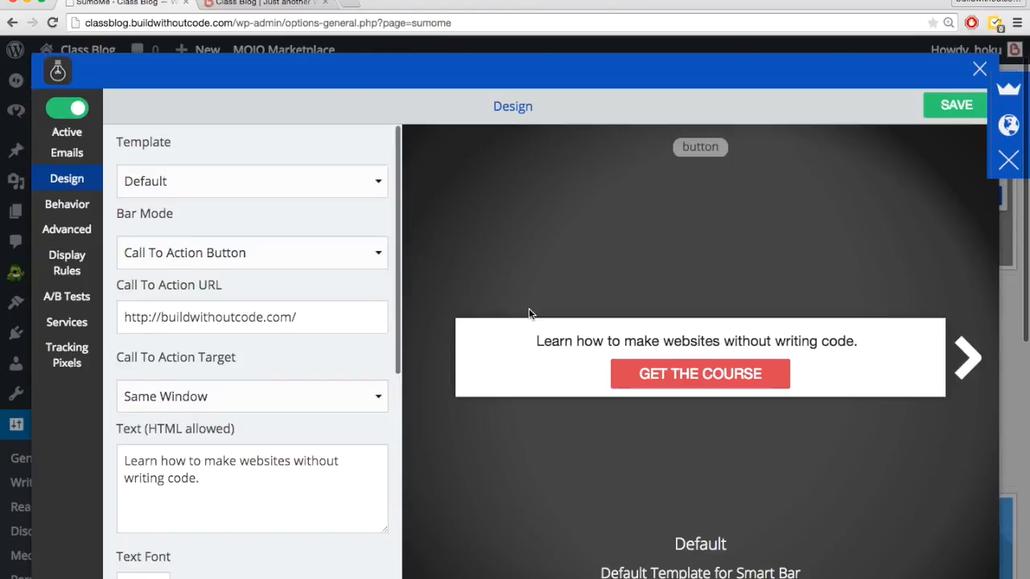
{"action": "left_click", "coordinate": [950, 112]}
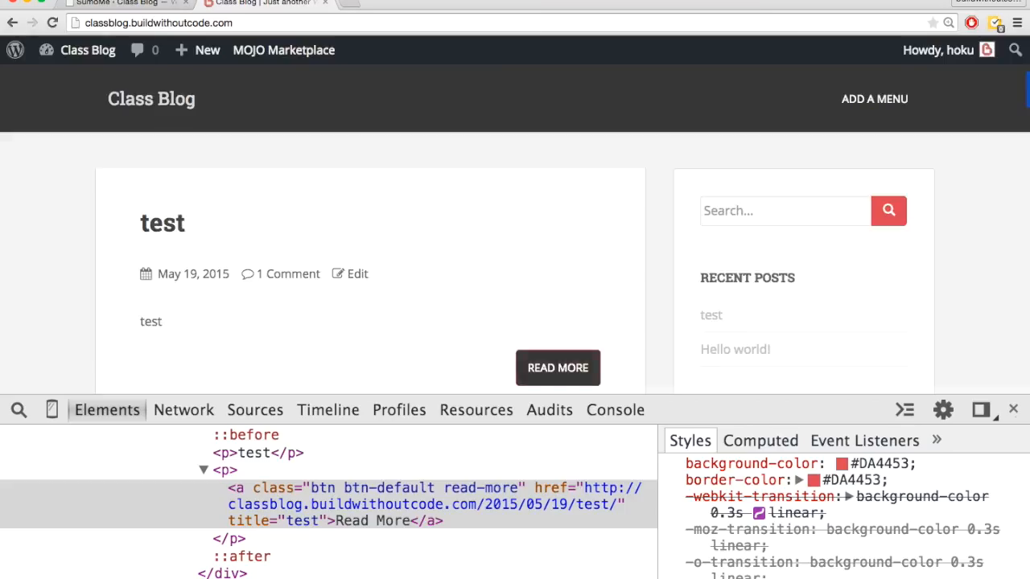
Step: Close the developer tools on the blog's front page, reload the page, and open the SumoMe home window there
{"action": "left_click", "coordinate": [1013, 410]}
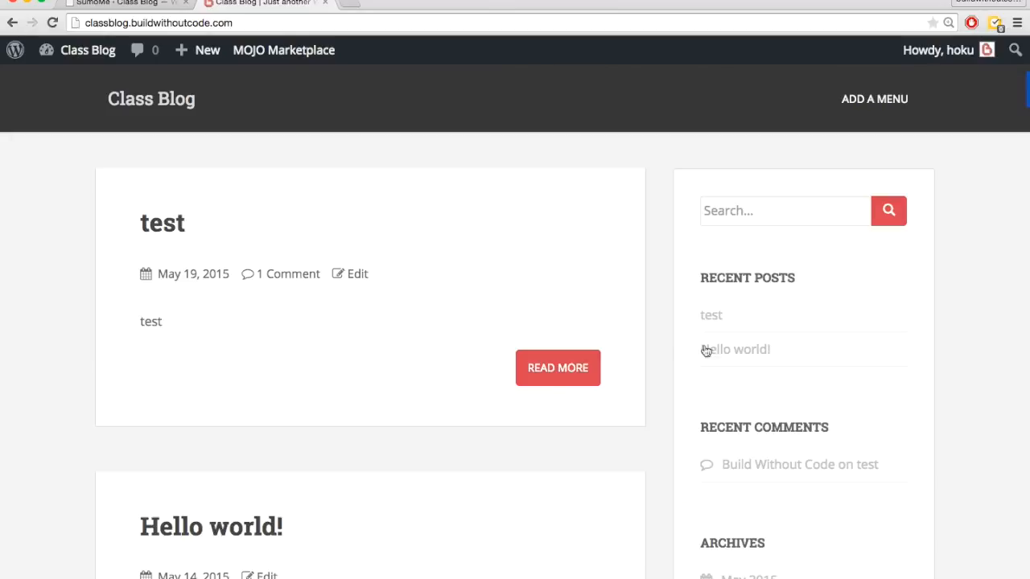
{"action": "key", "text": "super+r"}
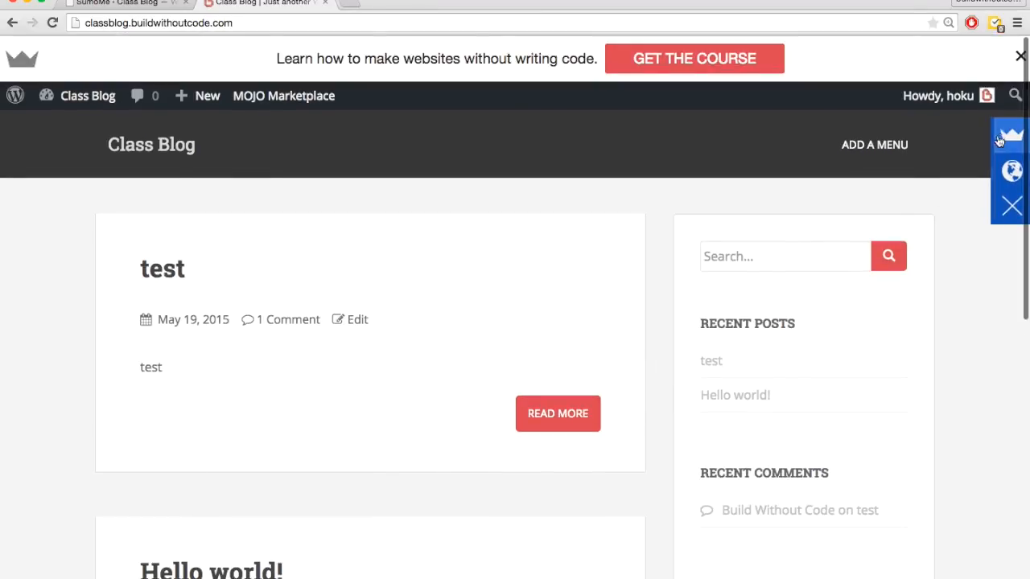
{"action": "left_click", "coordinate": [1011, 135]}
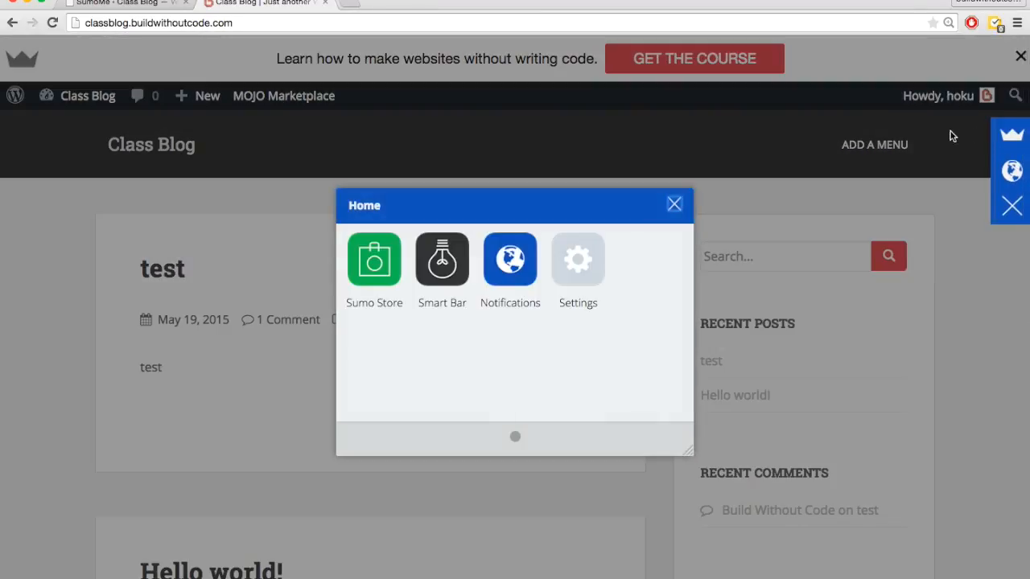
Step: Close the SumoMe home window and its side menu, and check how the Smart Bar behaves along the blog's front page
{"action": "left_click", "coordinate": [679, 210]}
{"action": "left_click", "coordinate": [1012, 206]}
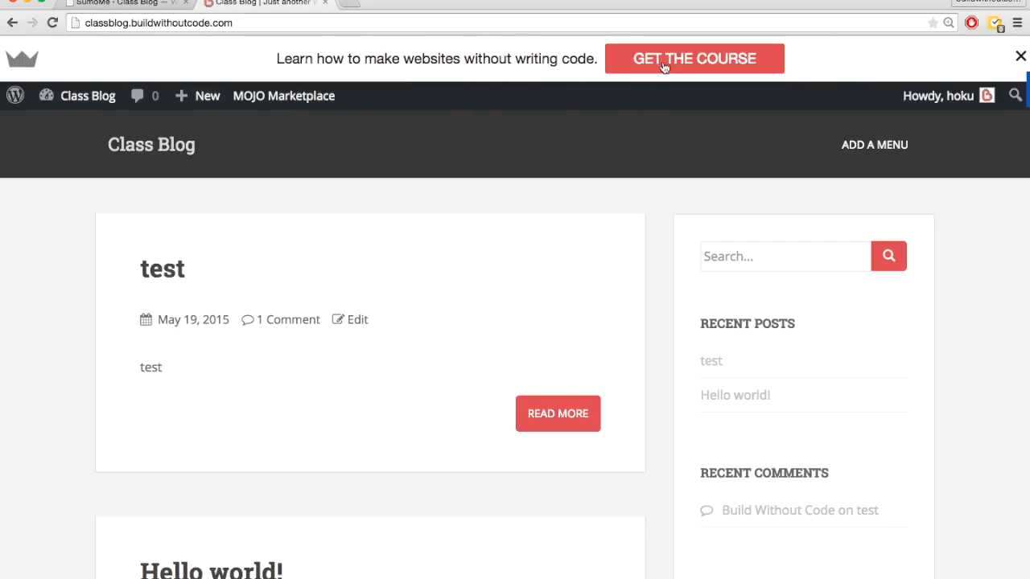
{"action": "scroll", "coordinate": [632, 262], "scroll_direction": "down", "scroll_amount": 5}
{"action": "scroll", "coordinate": [632, 262], "scroll_direction": "down", "scroll_amount": 3}
{"action": "scroll", "coordinate": [631, 262], "scroll_direction": "up", "scroll_amount": 8}
{"action": "scroll", "coordinate": [632, 262], "scroll_direction": "up", "scroll_amount": 1}
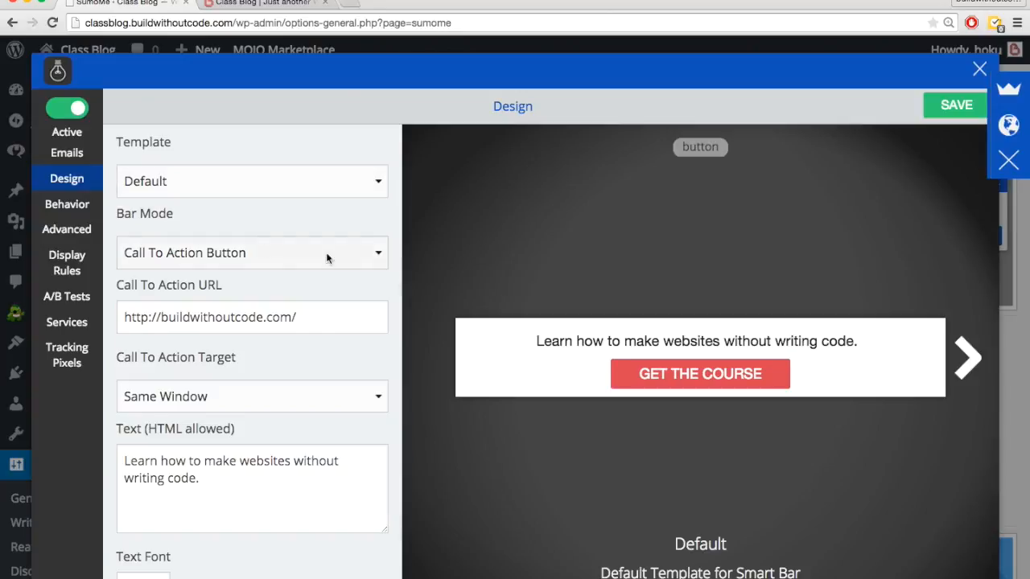
Step: Examine the Smart Bar's Behavior settings, including the Frequency and Placement choices, without changing them
{"action": "left_click", "coordinate": [72, 211]}
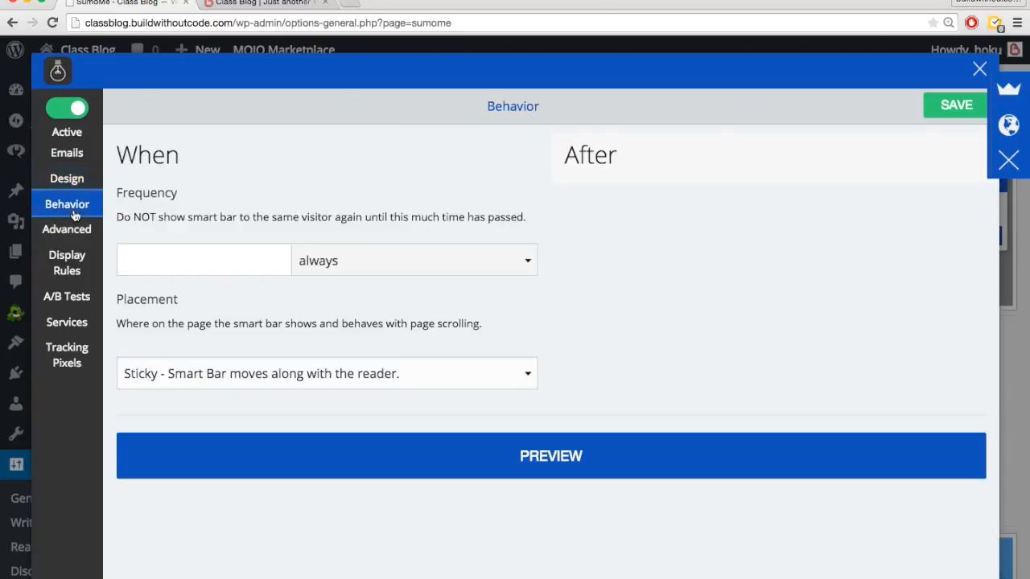
{"action": "left_click", "coordinate": [401, 261]}
{"action": "left_click", "coordinate": [400, 260]}
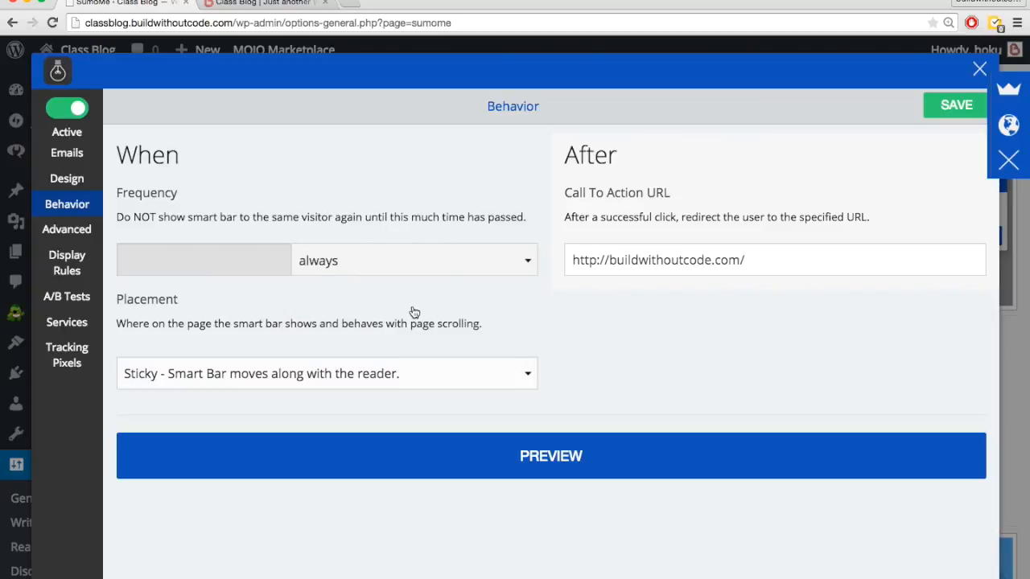
{"action": "left_click", "coordinate": [414, 373]}
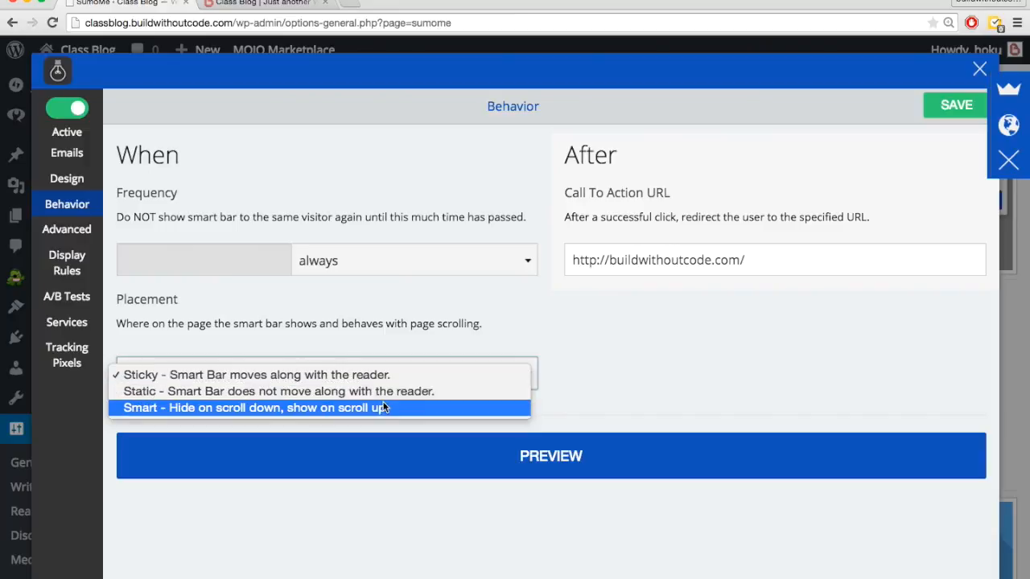
{"action": "left_click", "coordinate": [415, 319]}
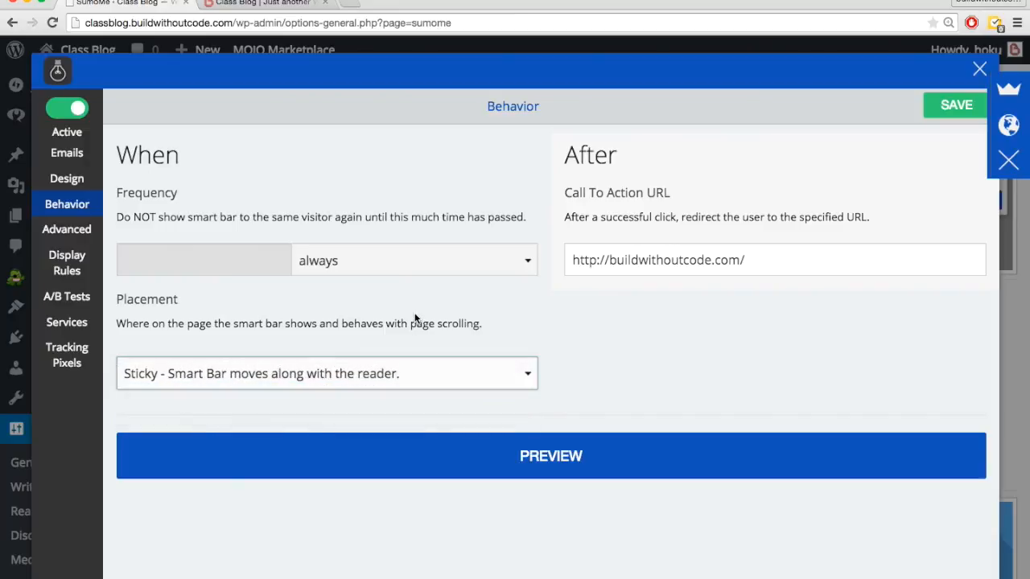
Step: Look over the Smart Bar's Advanced custom form settings and the Show and page options of its Display Rules
{"action": "left_click", "coordinate": [81, 233]}
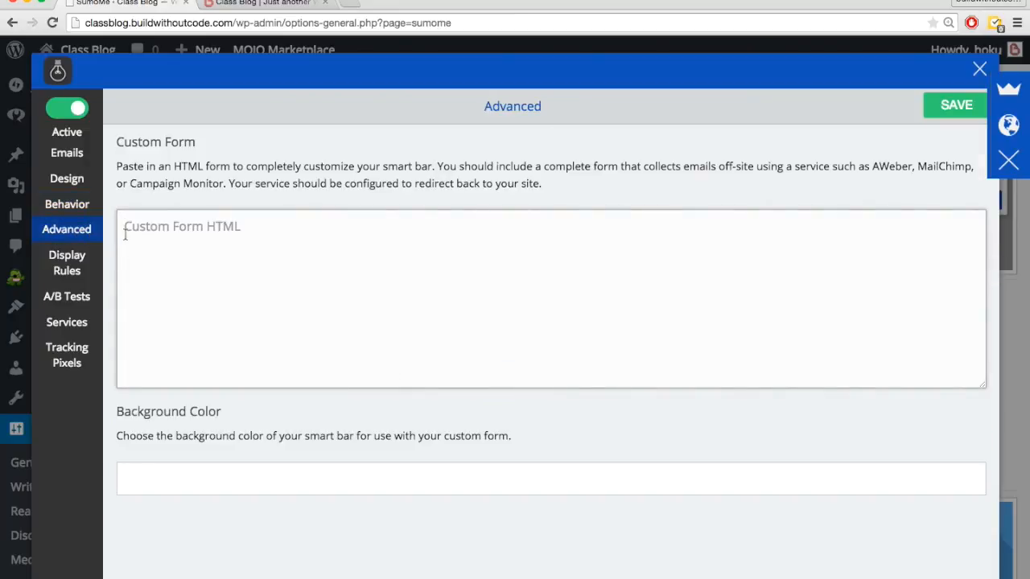
{"action": "left_click", "coordinate": [69, 264]}
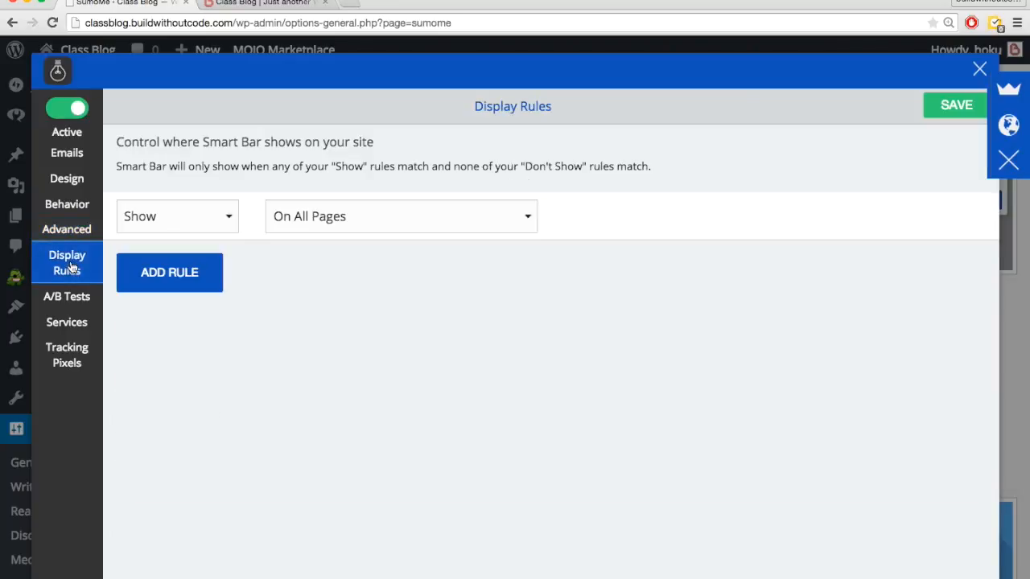
{"action": "left_click", "coordinate": [229, 219]}
{"action": "left_click", "coordinate": [226, 218]}
{"action": "left_click", "coordinate": [335, 218]}
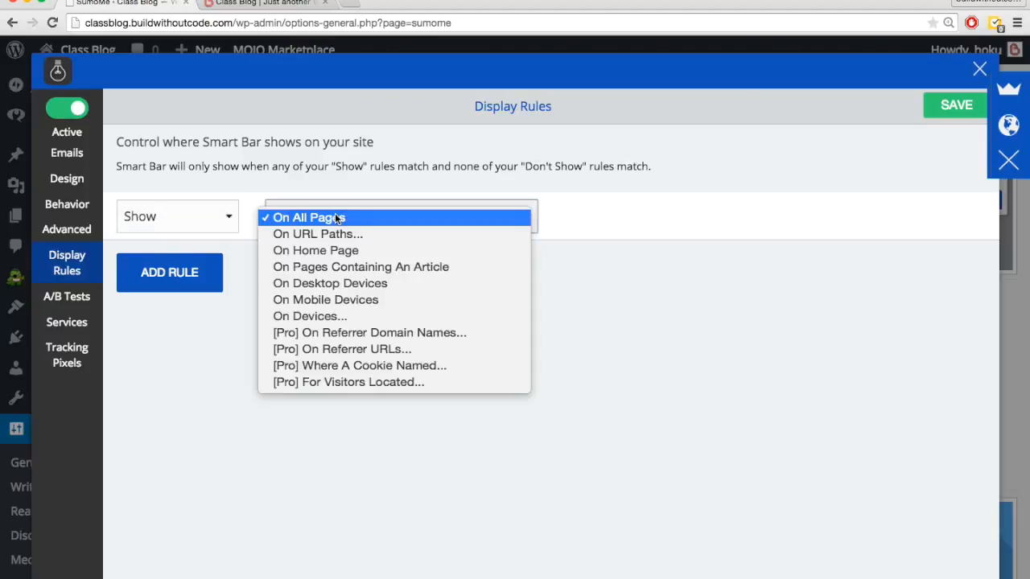
{"action": "left_click", "coordinate": [336, 218]}
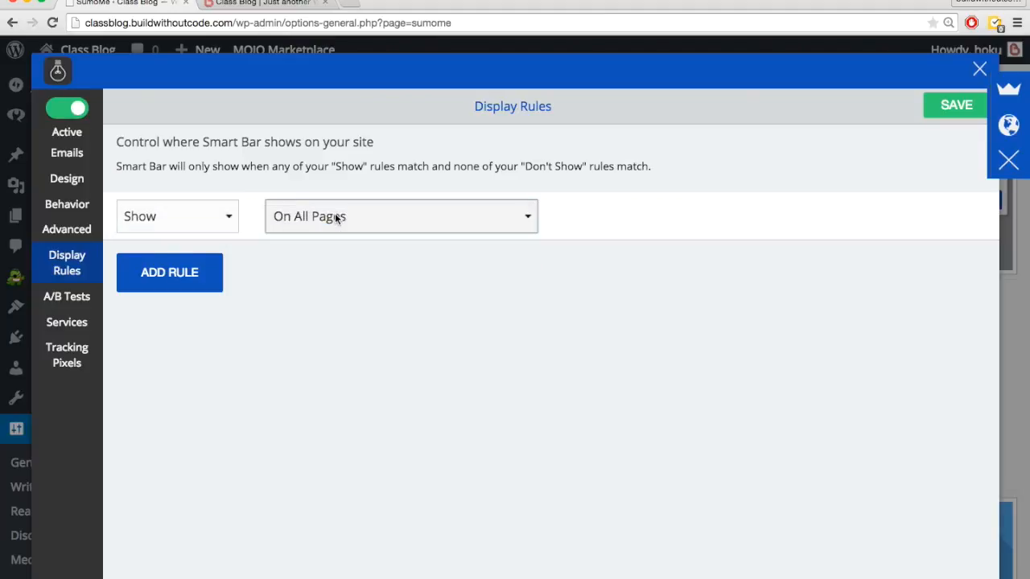
Step: Review the Smart Bar's A/B Tests, MailChimp connection under Services, Tracking Pixels and Emails statistics, and return to the Design settings
{"action": "left_click", "coordinate": [86, 297]}
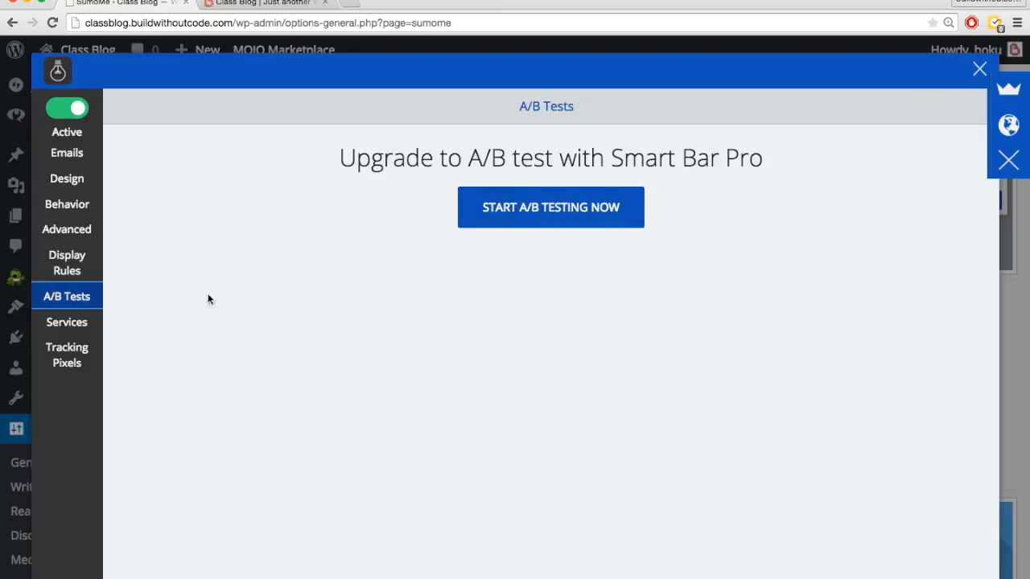
{"action": "left_click", "coordinate": [83, 325]}
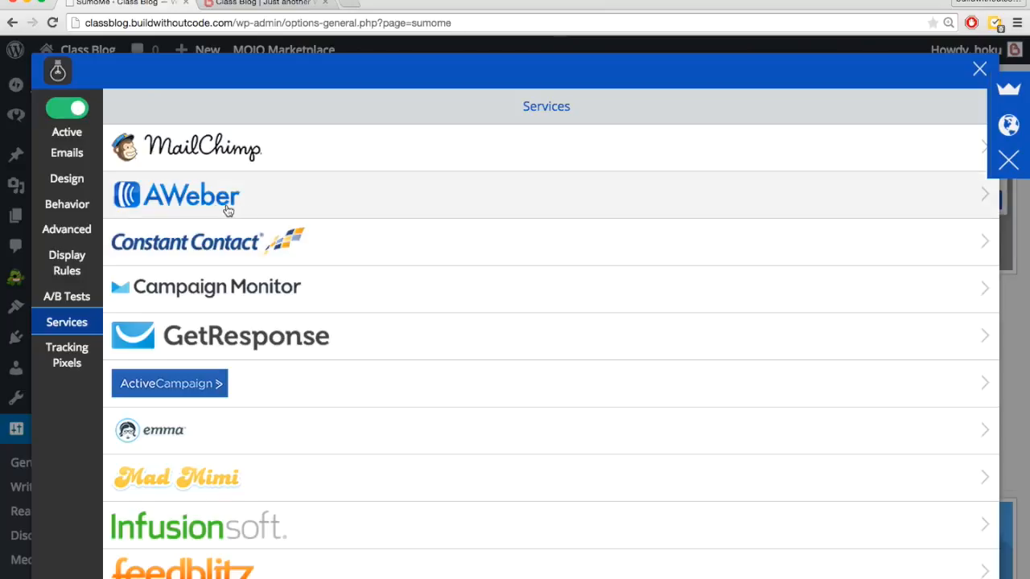
{"action": "left_click", "coordinate": [253, 159]}
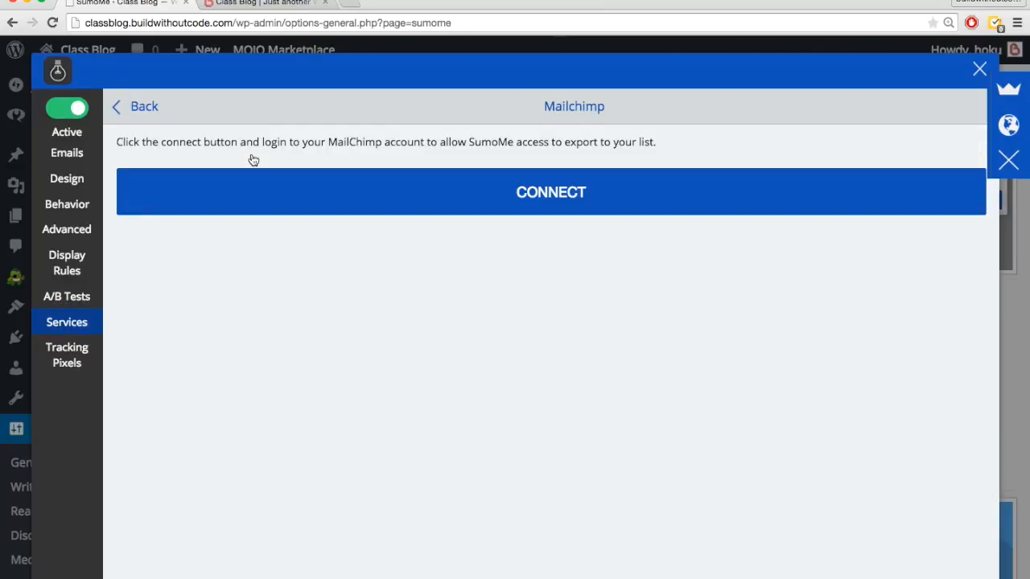
{"action": "left_click", "coordinate": [87, 355]}
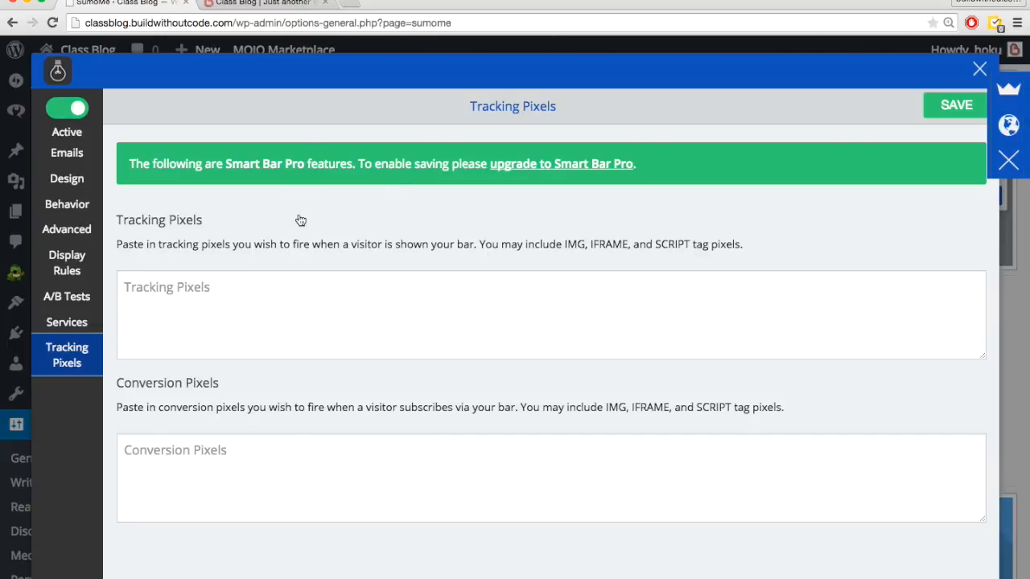
{"action": "left_click", "coordinate": [84, 156]}
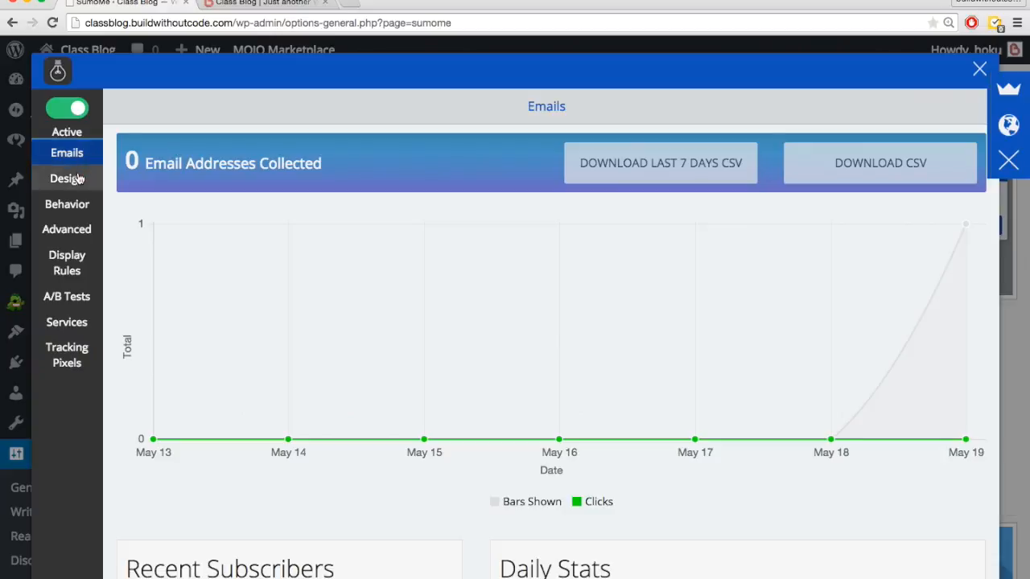
{"action": "left_click", "coordinate": [77, 181]}
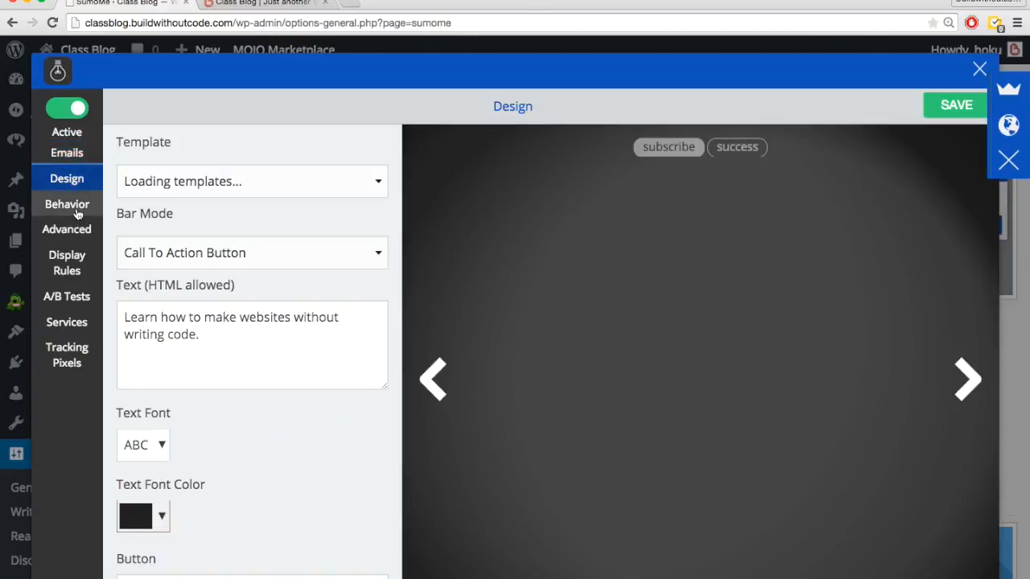